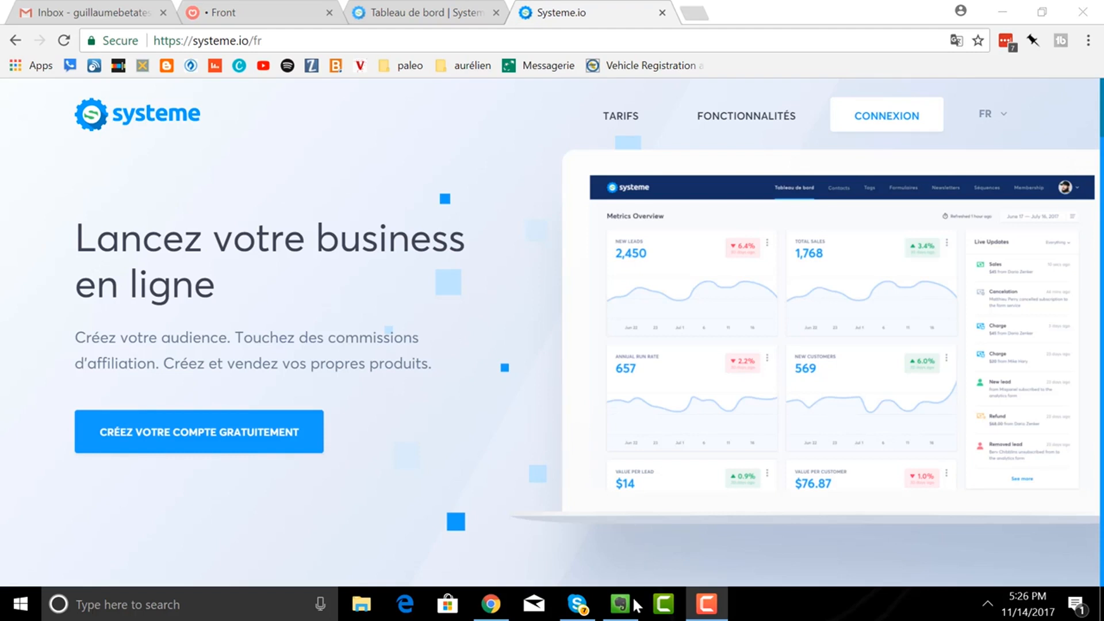
# - Switch from Chrome to the Evernote note 'Débuter avec Systeme.io'
pyautogui.click(620, 604)
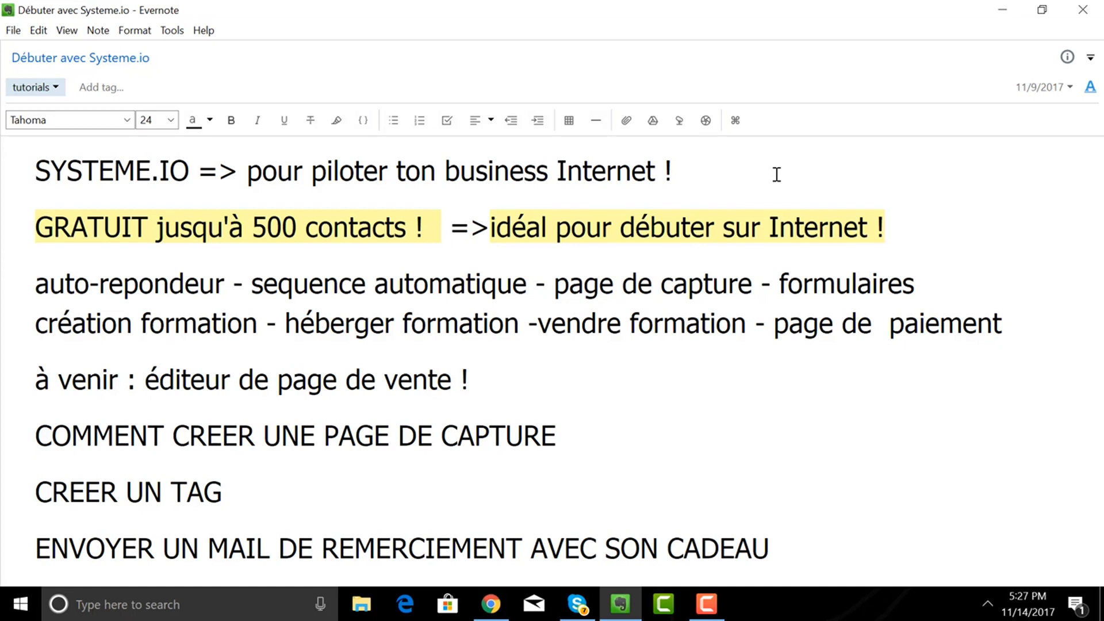
# - After reviewing the tutorial outline, go back to the Systeme.io homepage in Chrome
pyautogui.click(492, 607)
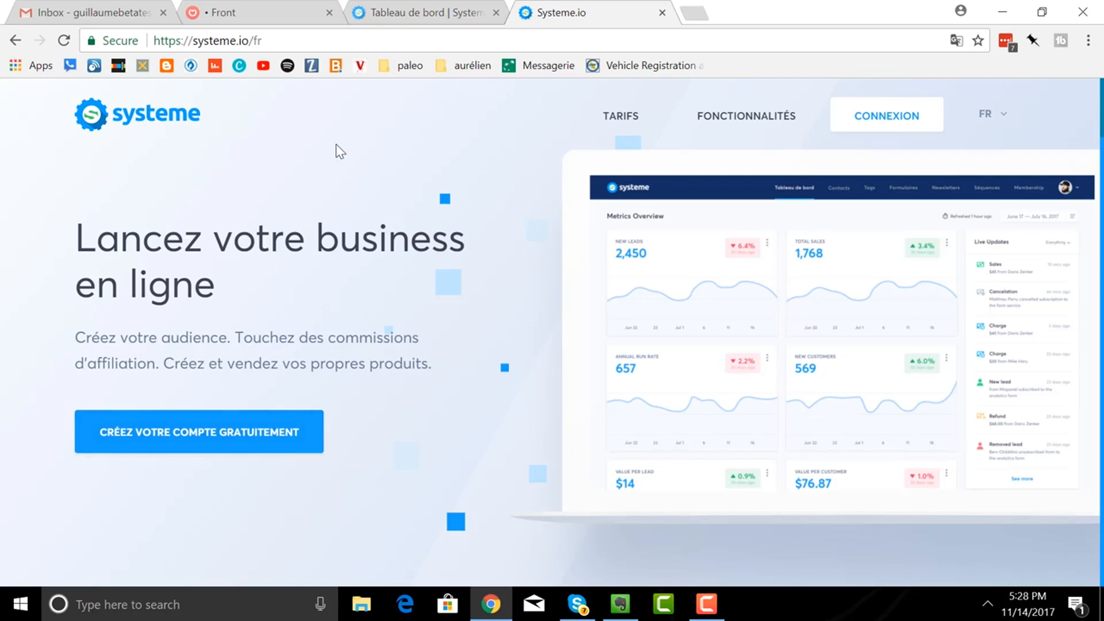
# - From the dashboard, go to Pages et formulaires and start a new capture page with + Créer
pyautogui.click(396, 19)
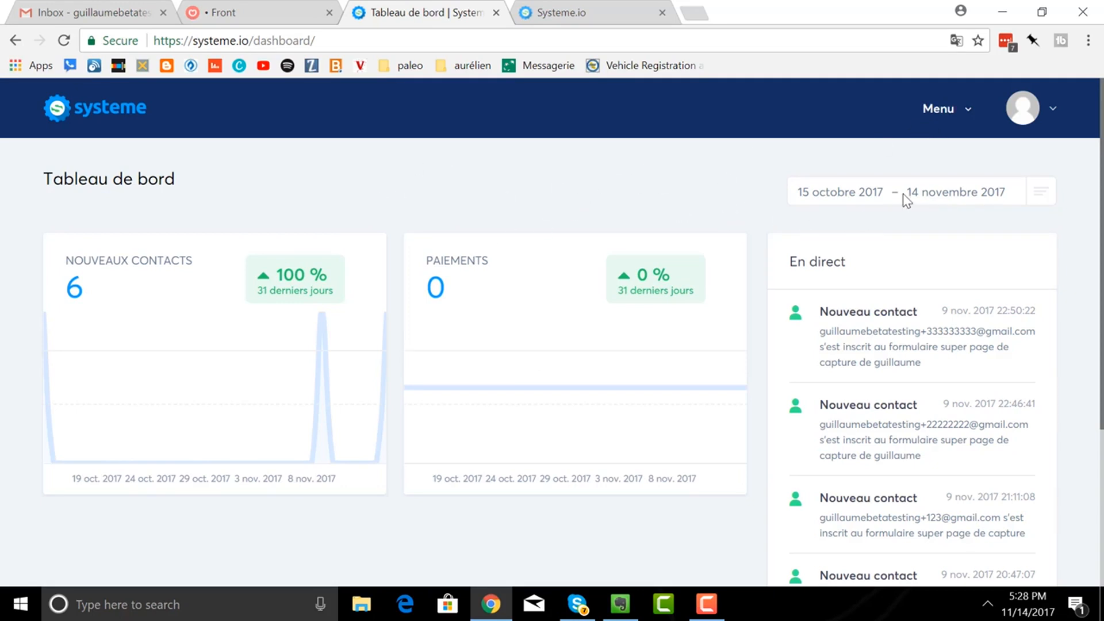
pyautogui.click(937, 118)
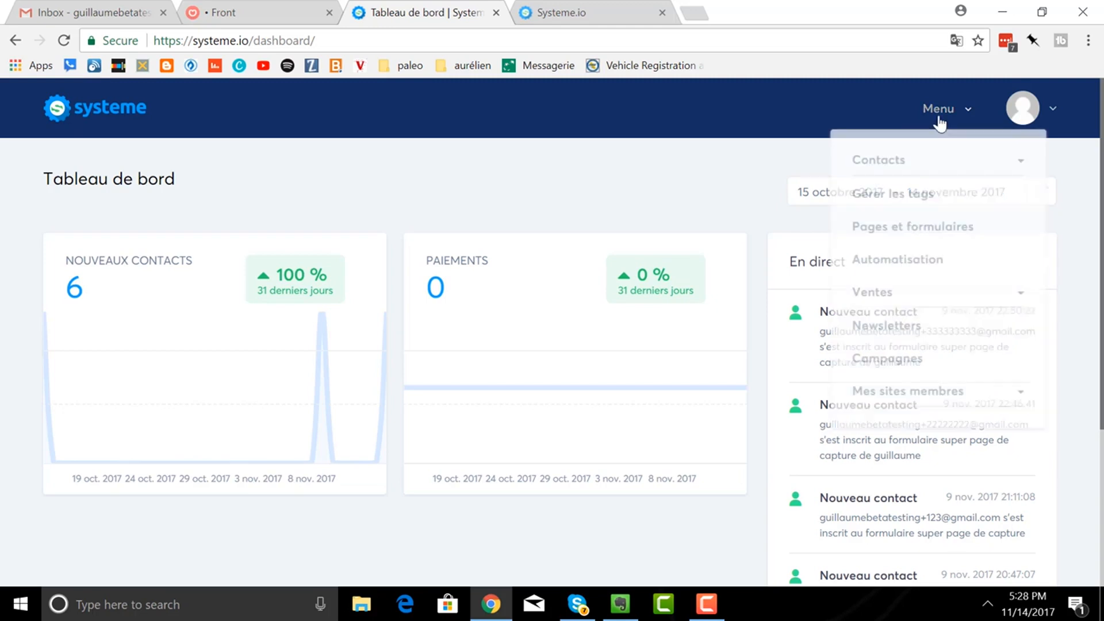
pyautogui.click(909, 230)
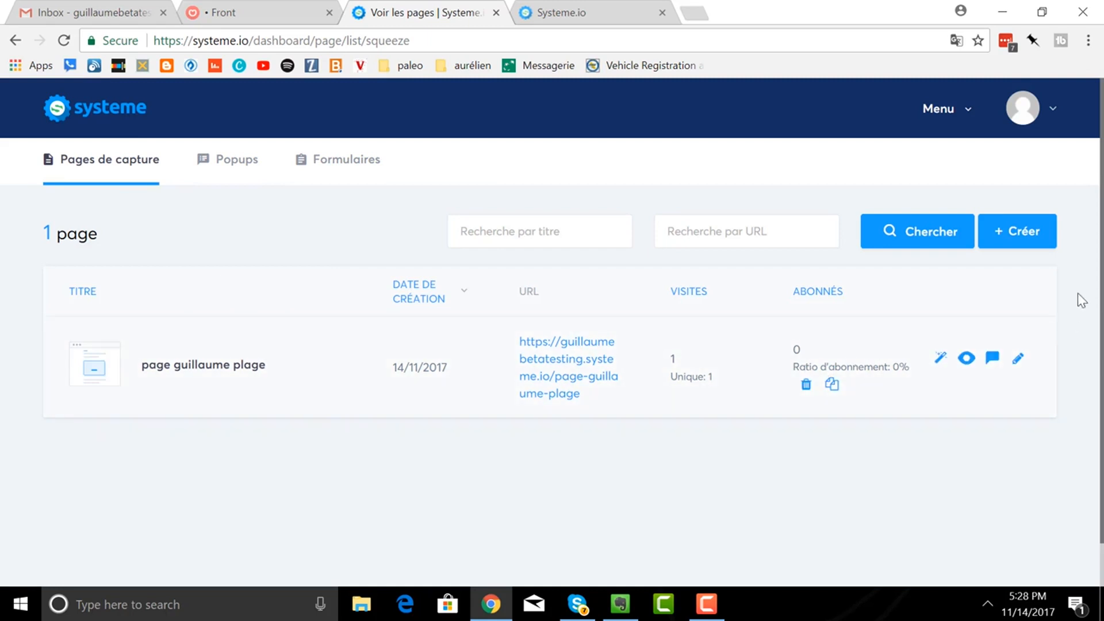
pyautogui.click(1026, 250)
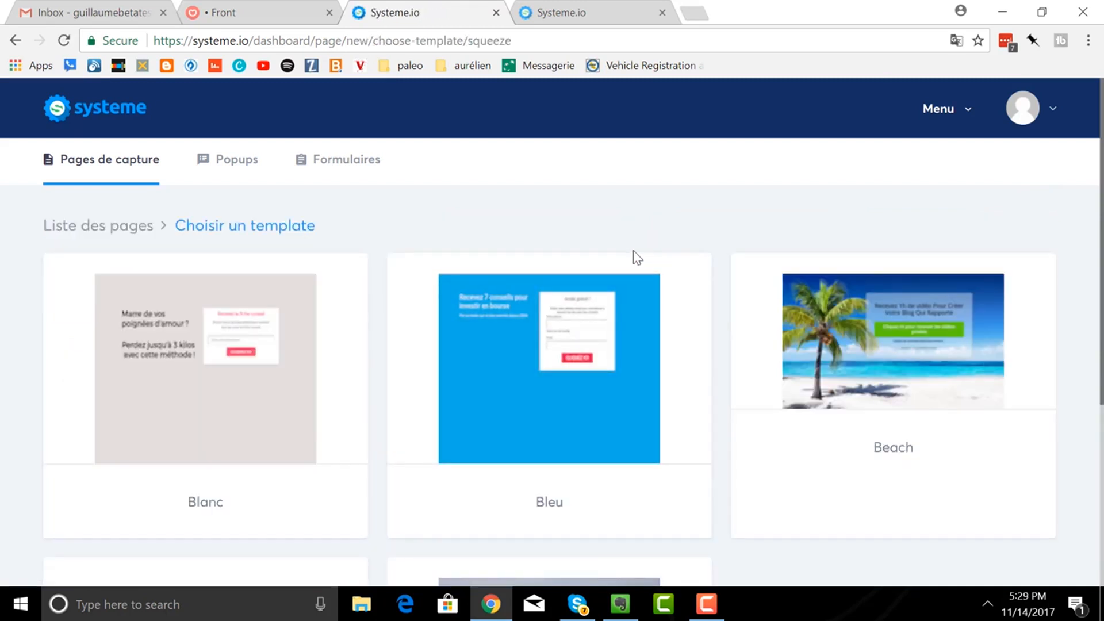
# - Create a Beach-template page titled 'la page de la plage' with path 'page-de-plage'
pyautogui.scroll(-5, 637, 257)
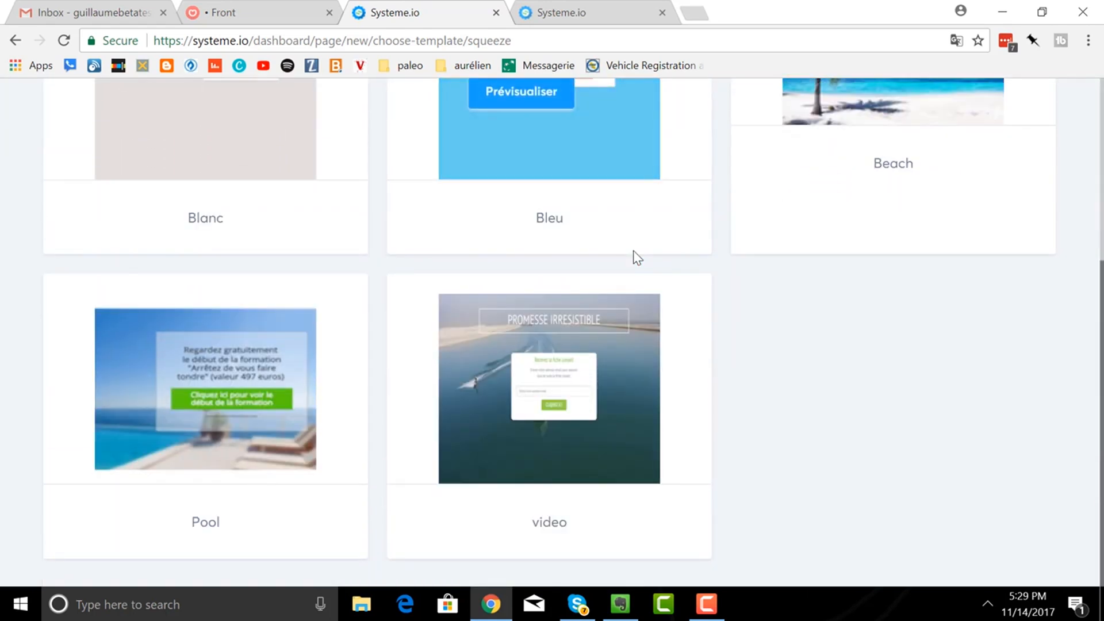
pyautogui.scroll(5, 634, 257)
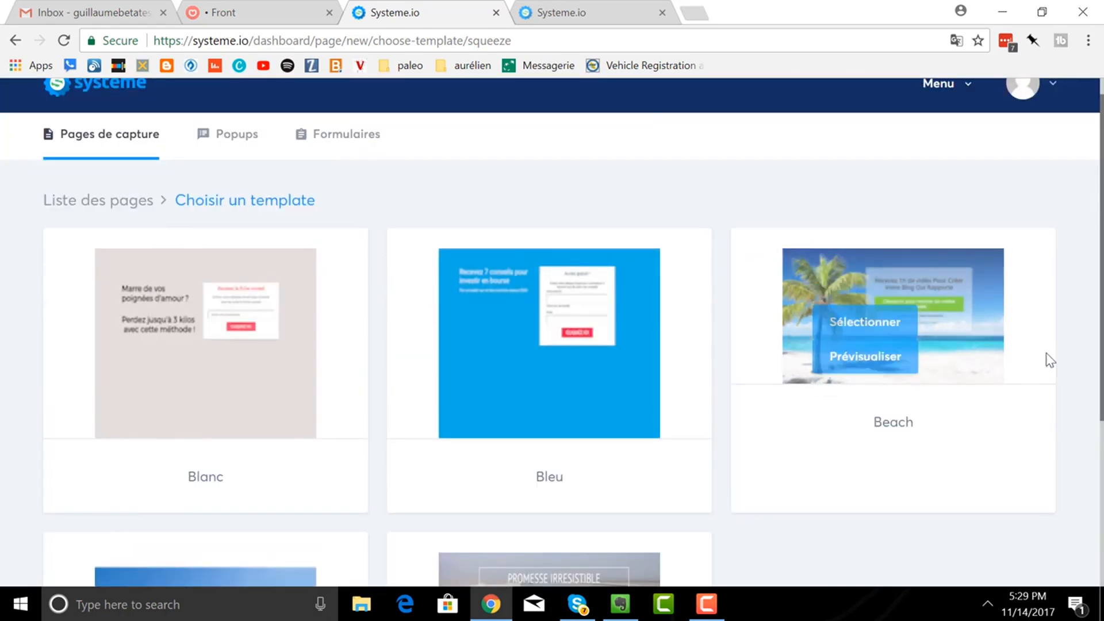
pyautogui.click(869, 294)
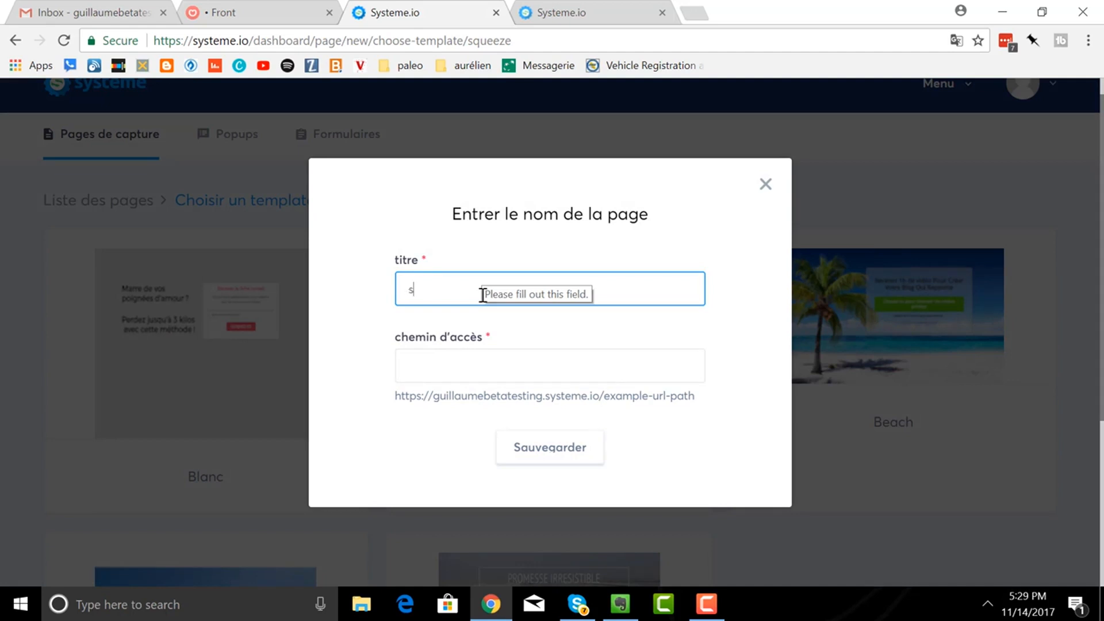
pyautogui.write('uper')
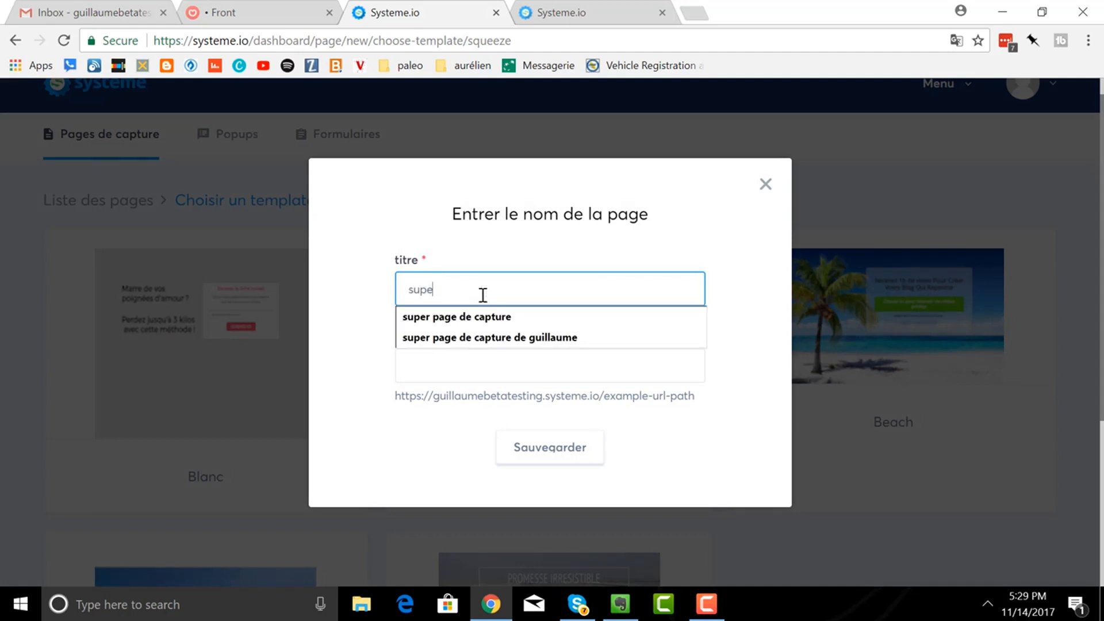
pyautogui.press('BackSpace')
pyautogui.press('BackSpace')
pyautogui.press('BackSpace')
pyautogui.press('BackSpace')
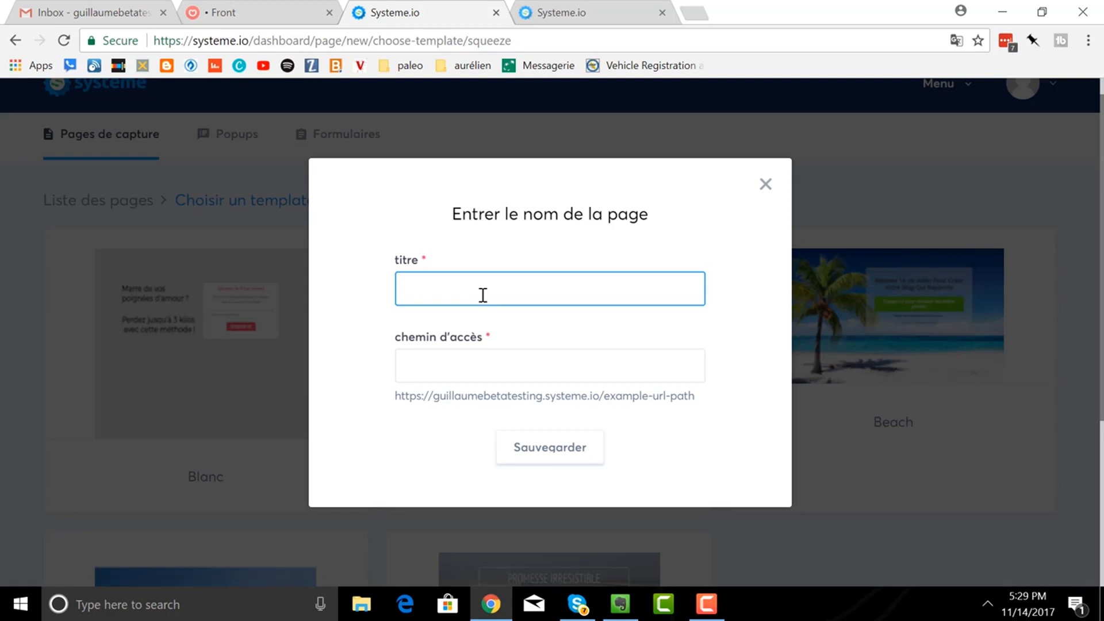
pyautogui.write('la page de la plage')
pyautogui.click(513, 375)
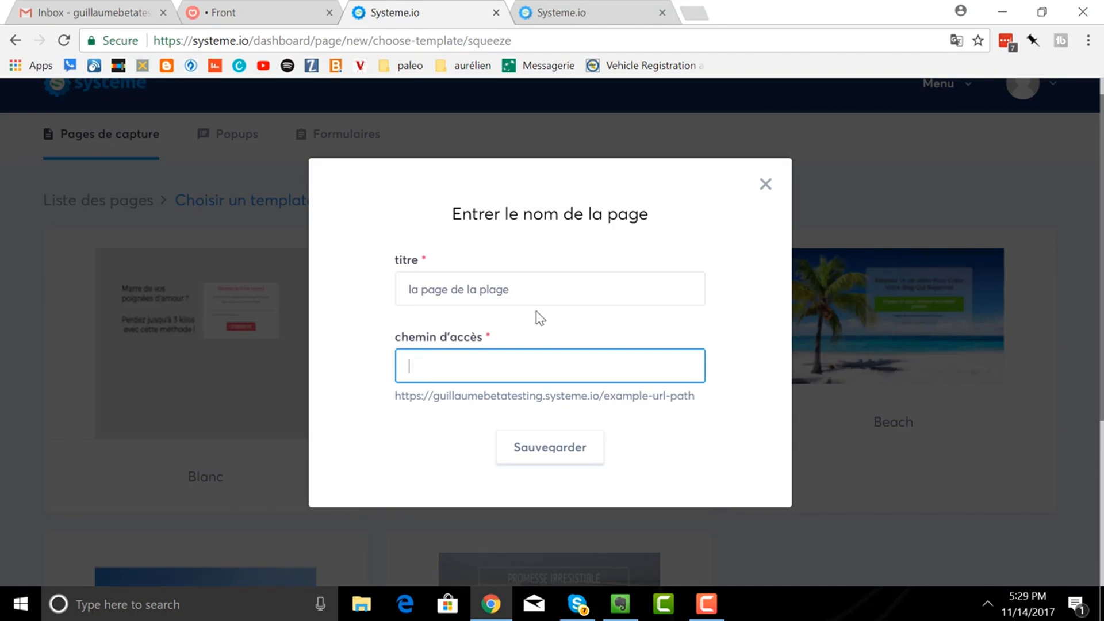
pyautogui.write('page-de')
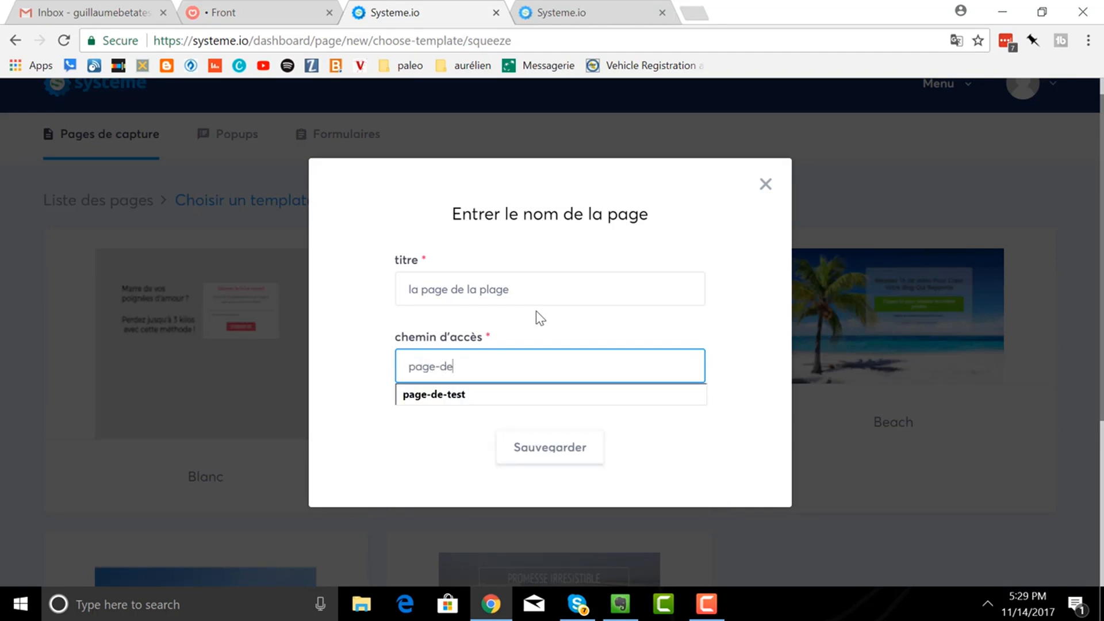
pyautogui.write('-plage')
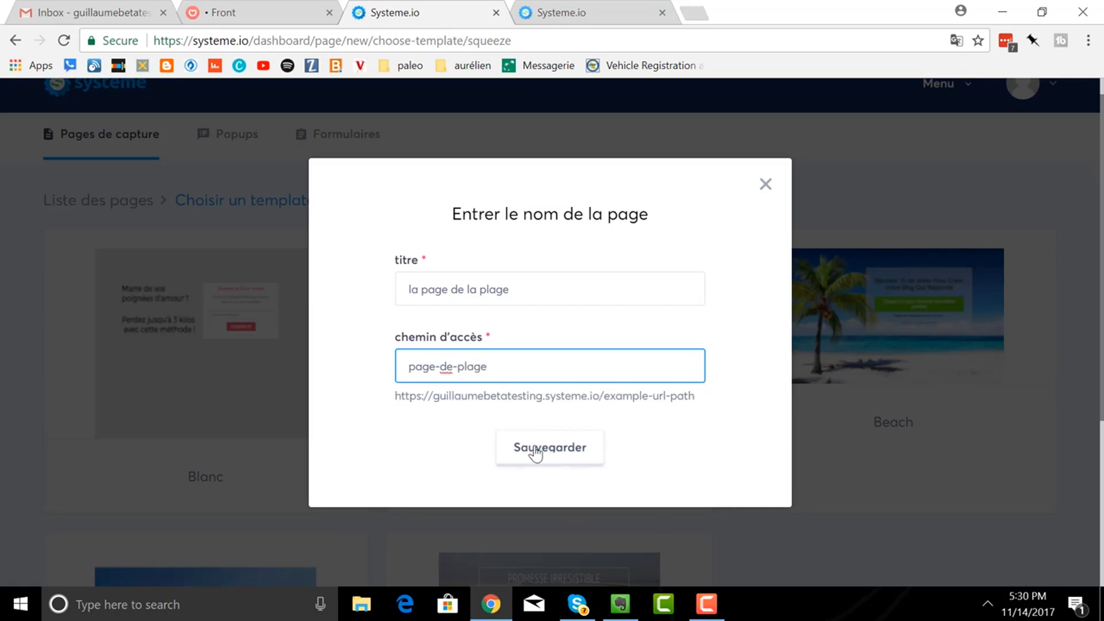
pyautogui.click(536, 453)
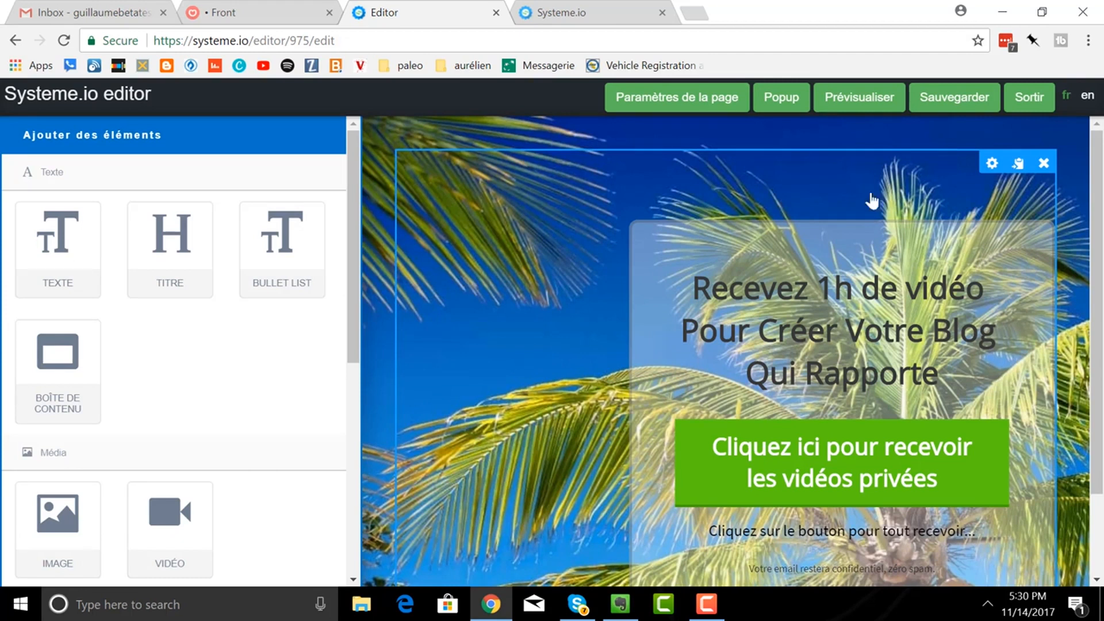
pyautogui.click(864, 112)
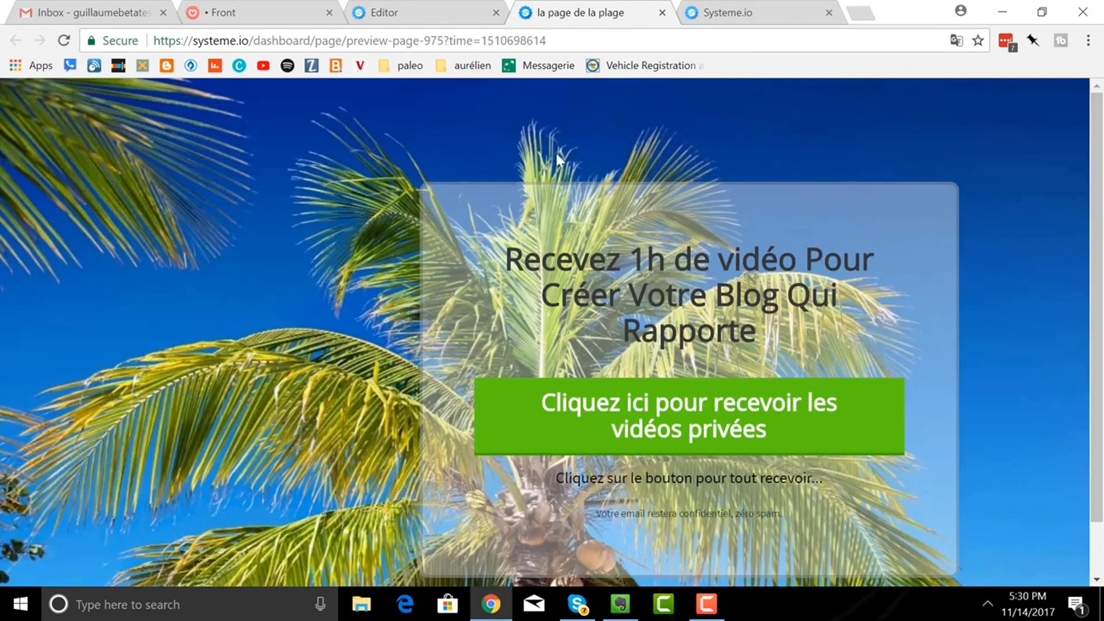
pyautogui.click(662, 13)
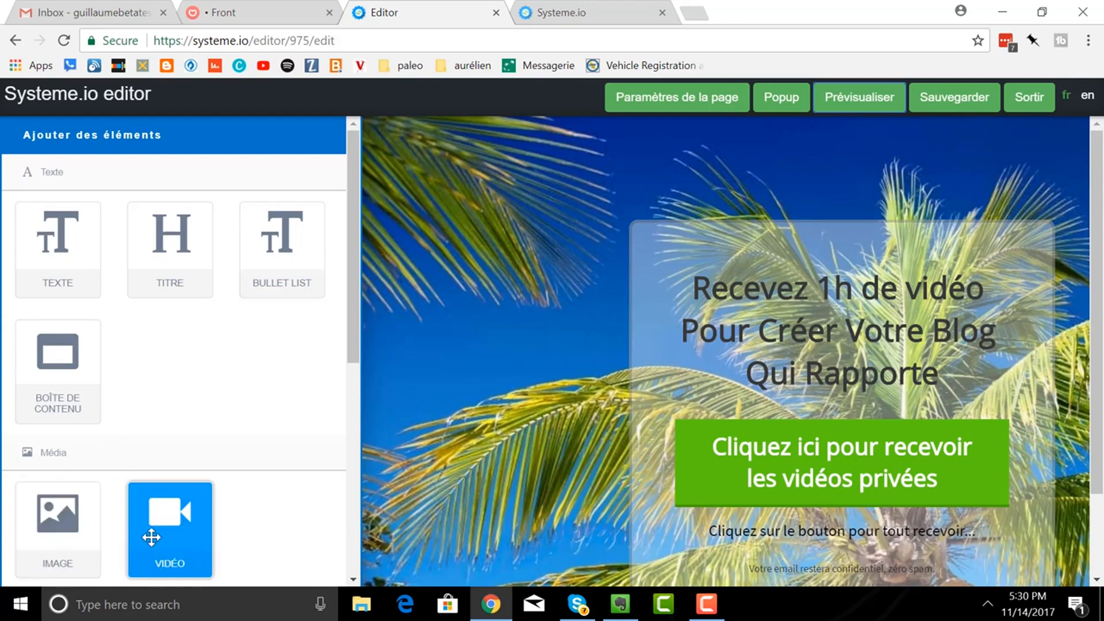
# - Drag a button from the Formulaire elements onto the canvas left of the headline box
pyautogui.scroll(-5, 157, 460)
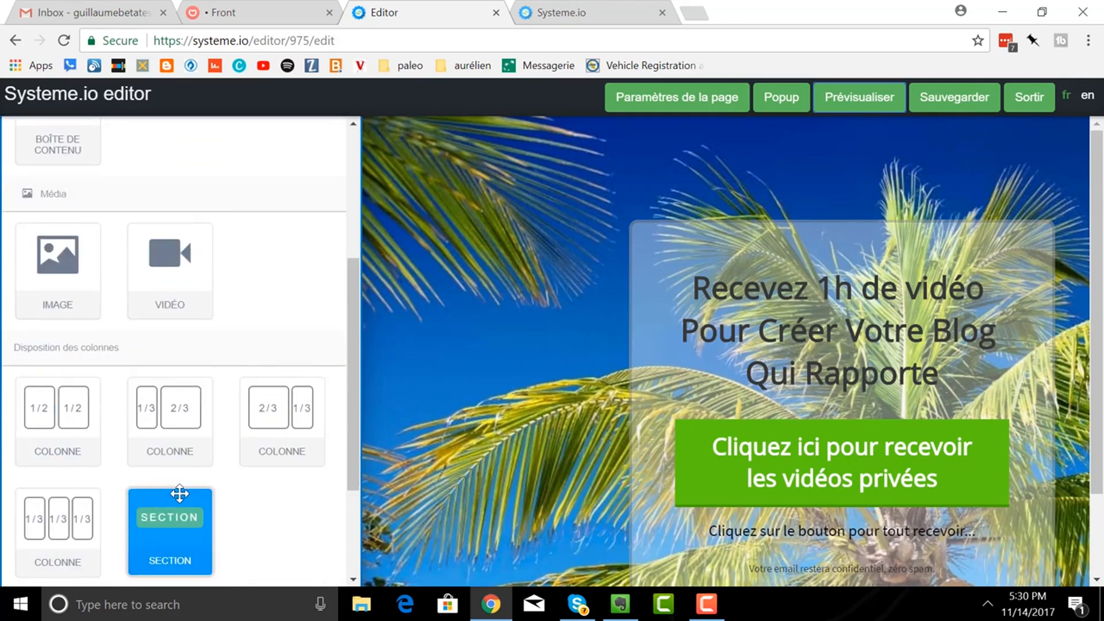
pyautogui.scroll(-2, 198, 480)
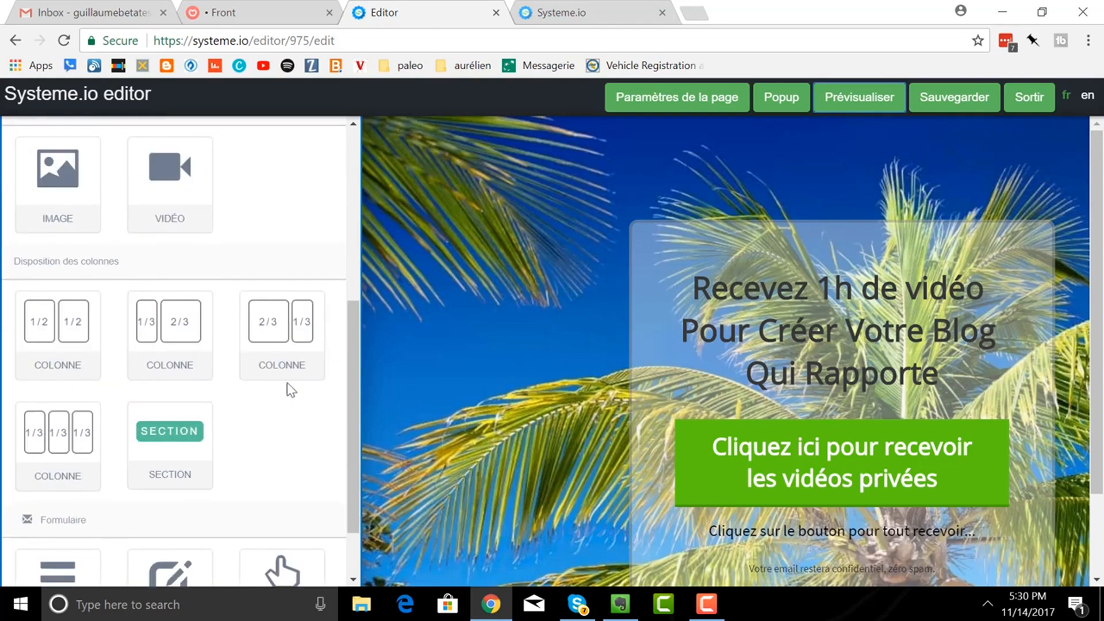
pyautogui.scroll(-2, 276, 424)
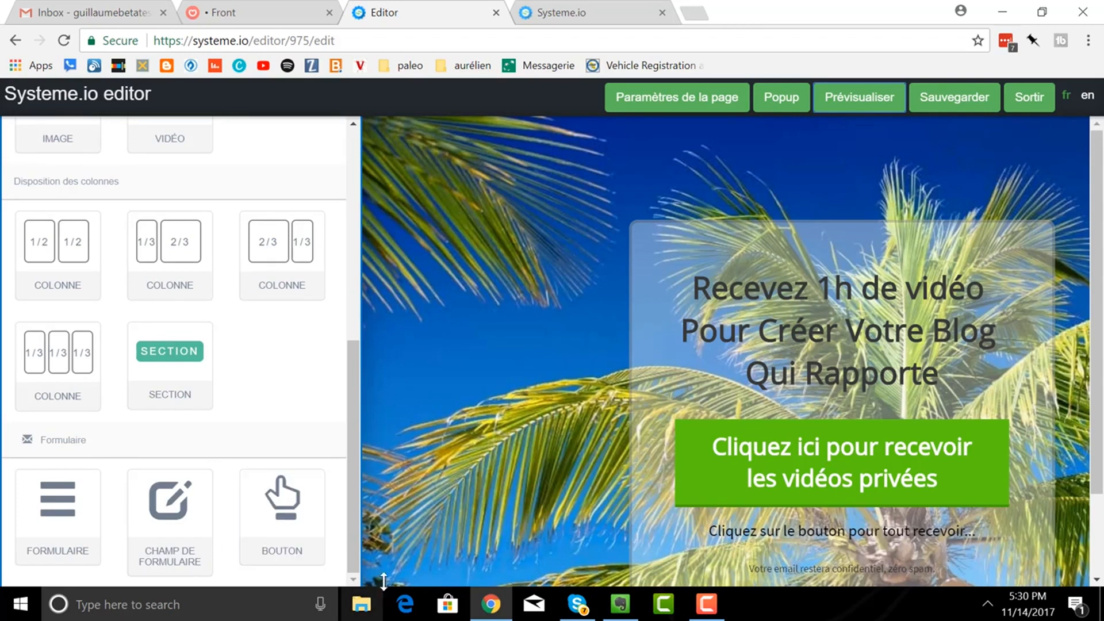
pyautogui.moveTo(283, 509); pyautogui.dragTo(472, 205)
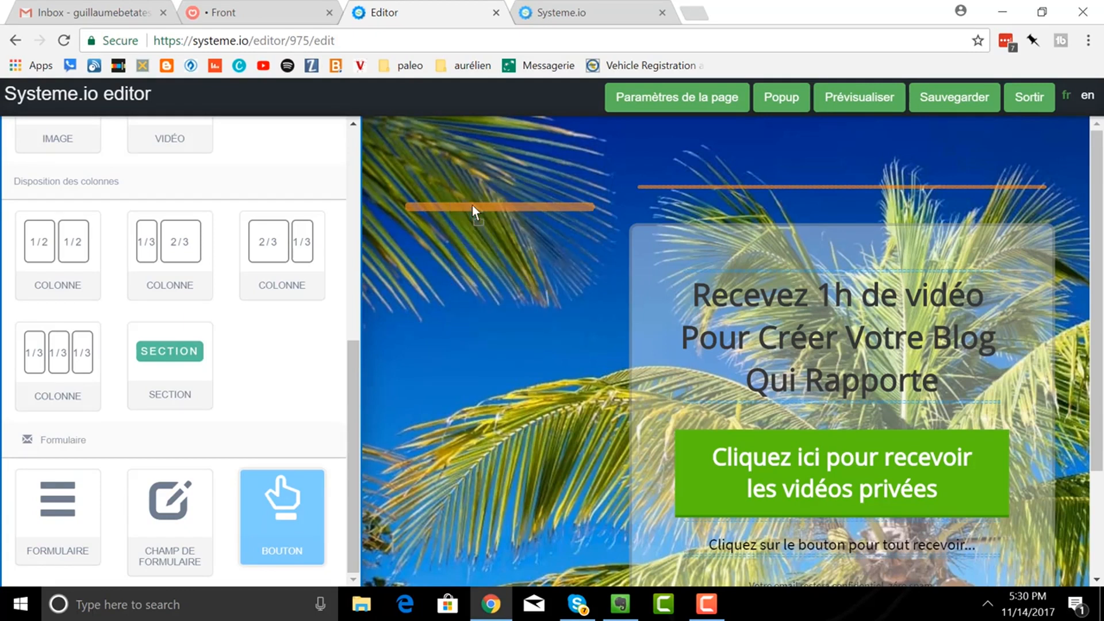
pyautogui.moveTo(562, 217)
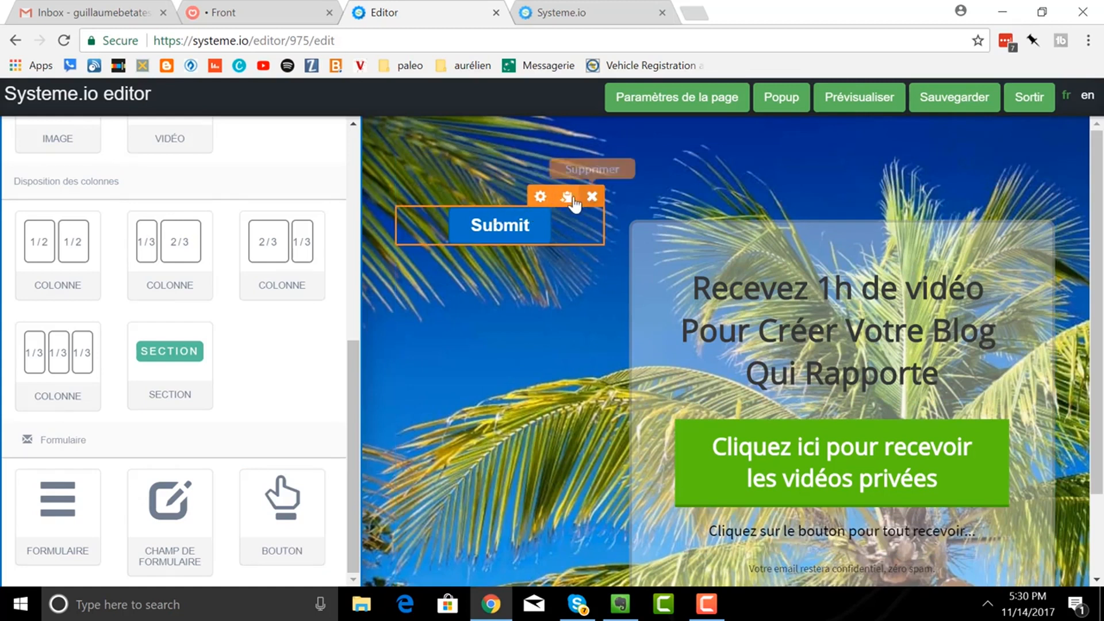
# - Make three copies of the Submit button
pyautogui.click(567, 197)
pyautogui.click(568, 197)
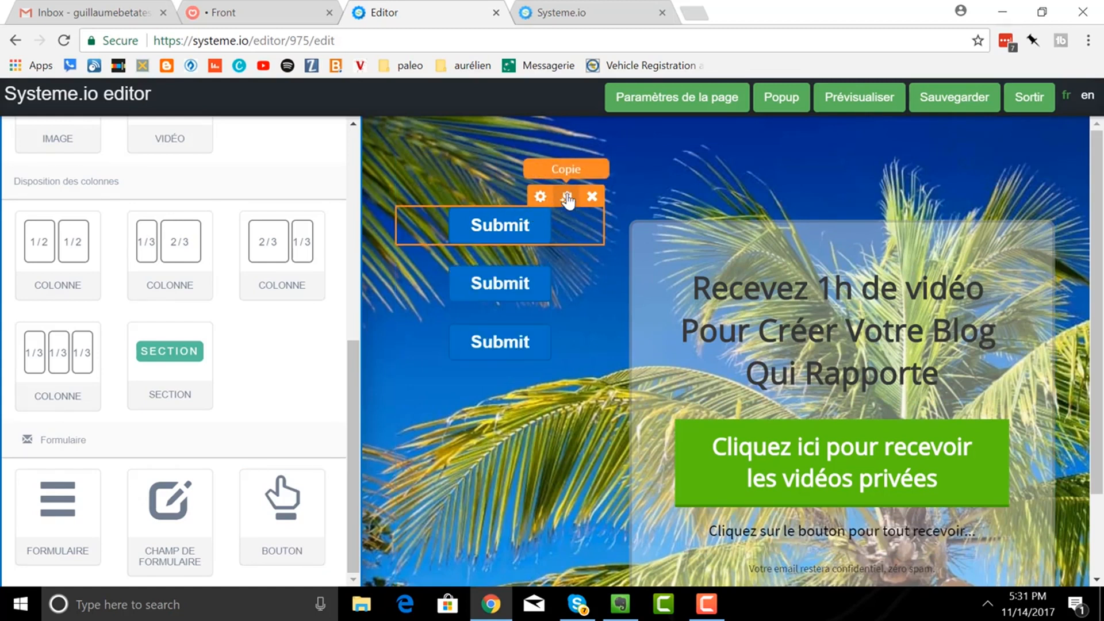
pyautogui.click(568, 197)
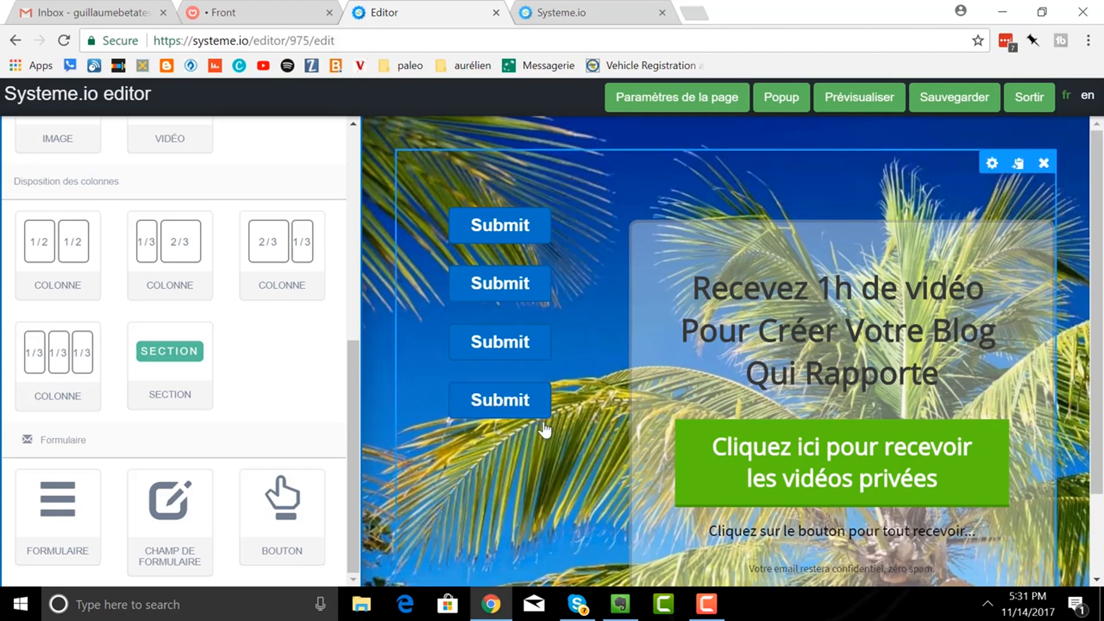
# - Delete the three extra Submit buttons, keeping one, and open its settings
pyautogui.click(592, 374)
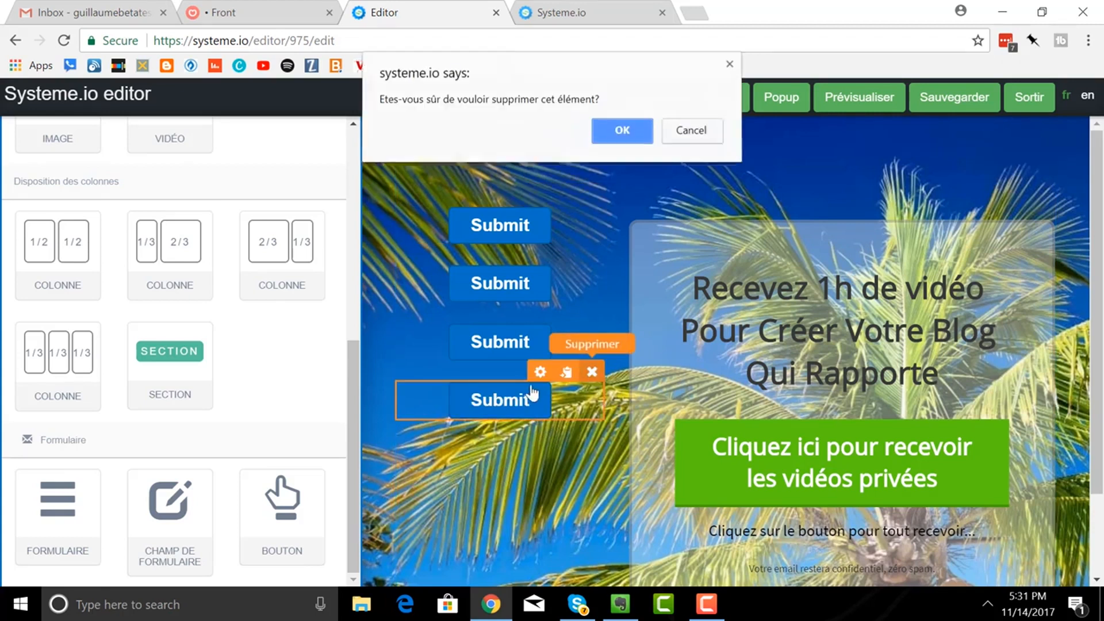
pyautogui.click(616, 131)
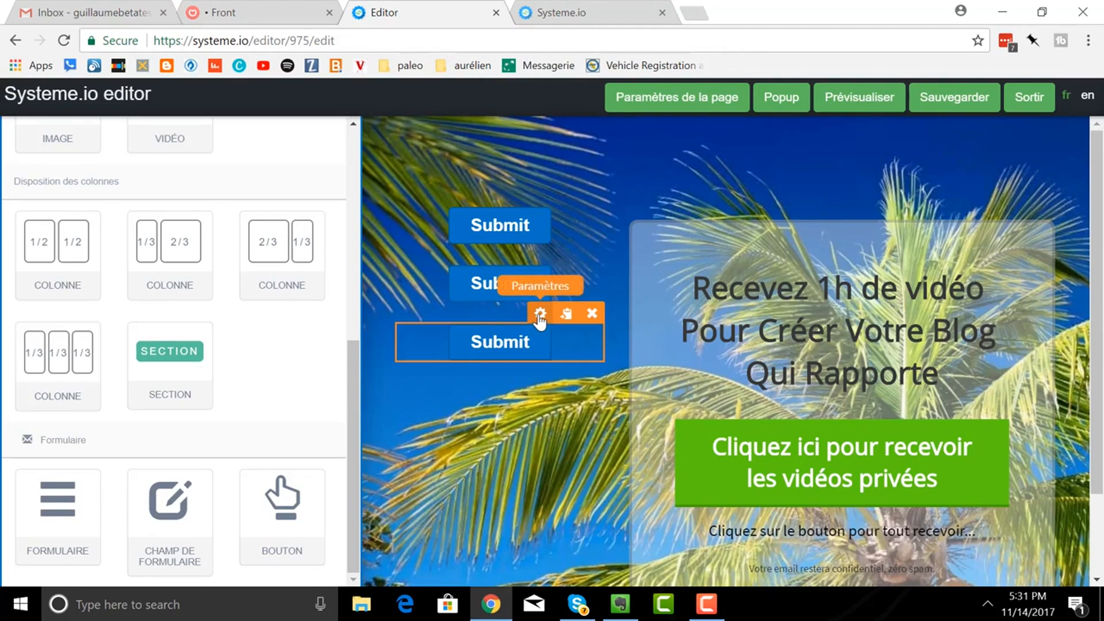
pyautogui.moveTo(544, 345); pyautogui.dragTo(449, 377)
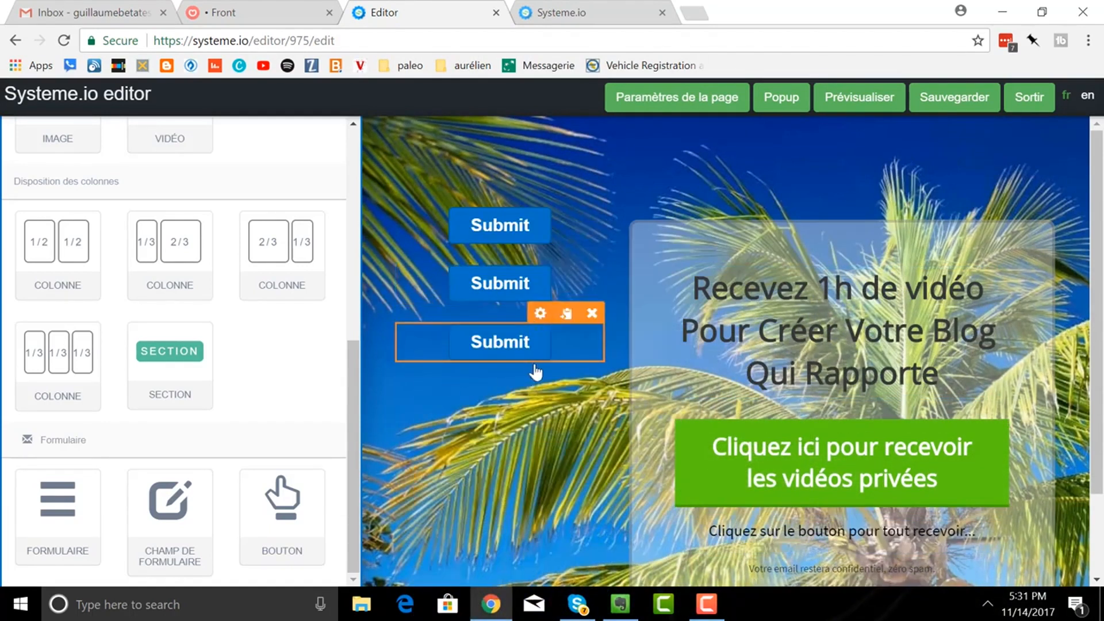
pyautogui.click(591, 316)
pyautogui.click(611, 133)
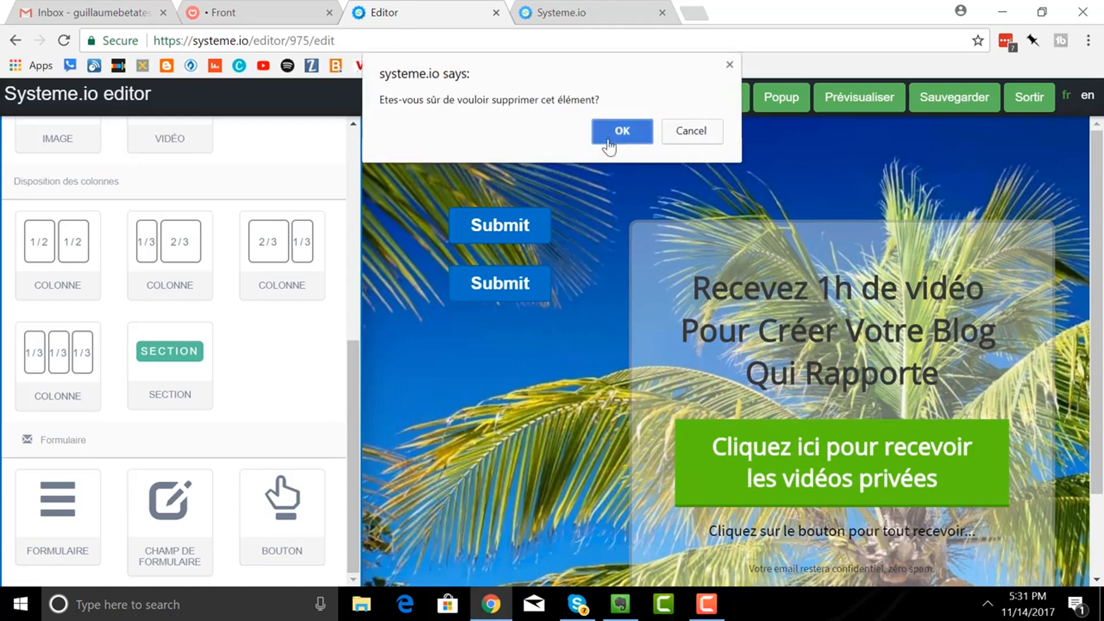
pyautogui.click(591, 256)
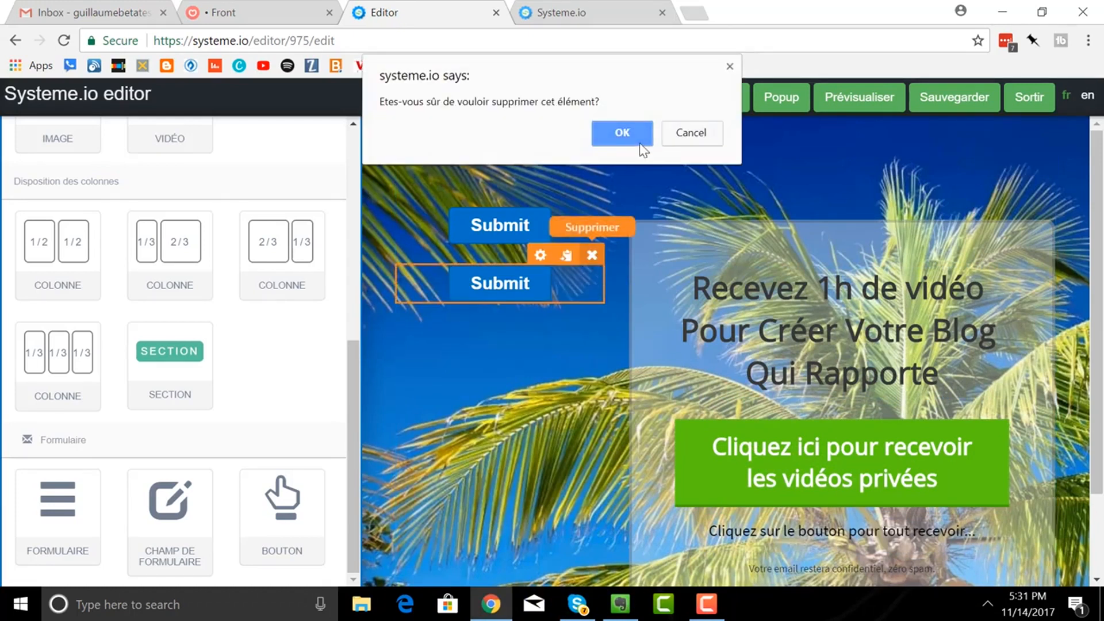
pyautogui.click(622, 131)
pyautogui.moveTo(521, 229)
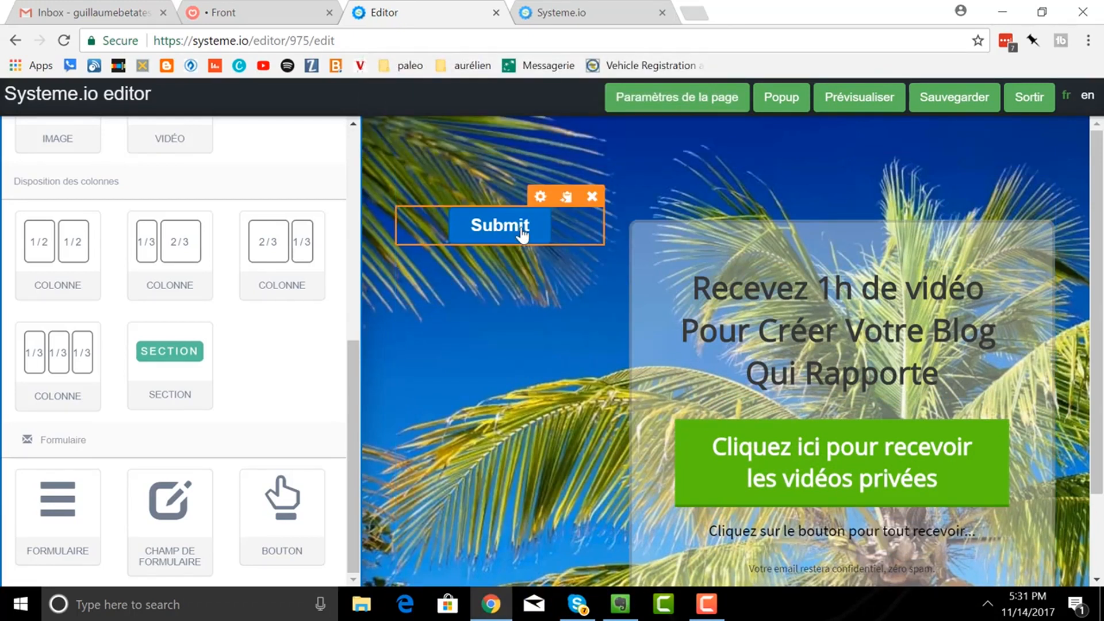
pyautogui.click(541, 198)
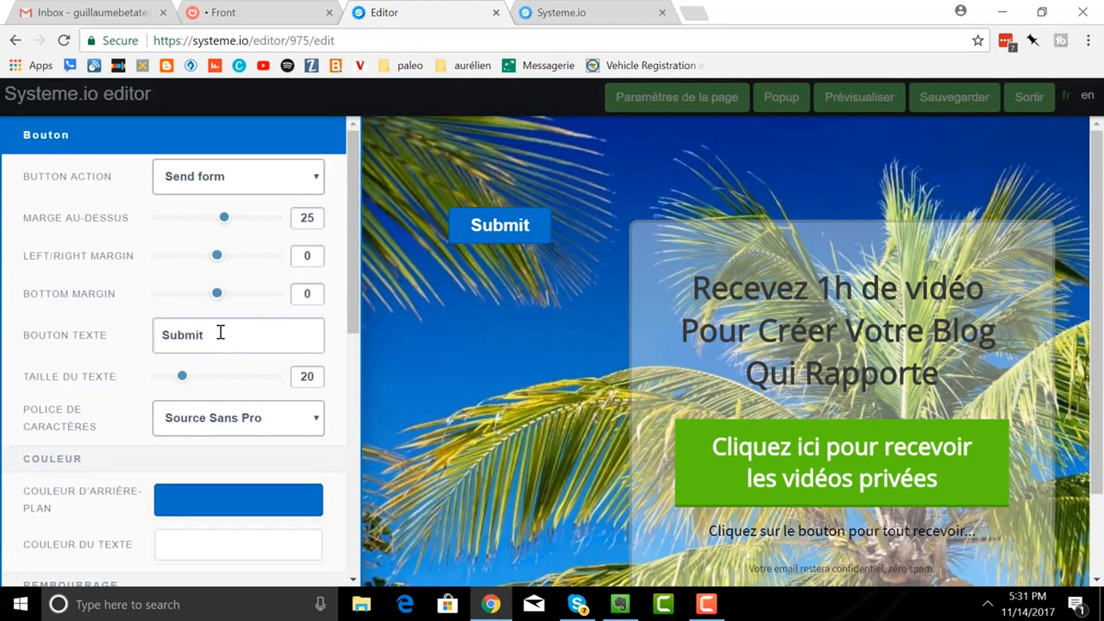
# - Replace the button text 'Submit' with 'Cliquez ici pour obtenir mon ebook gratuit !'
pyautogui.moveTo(220, 333); pyautogui.dragTo(128, 316)
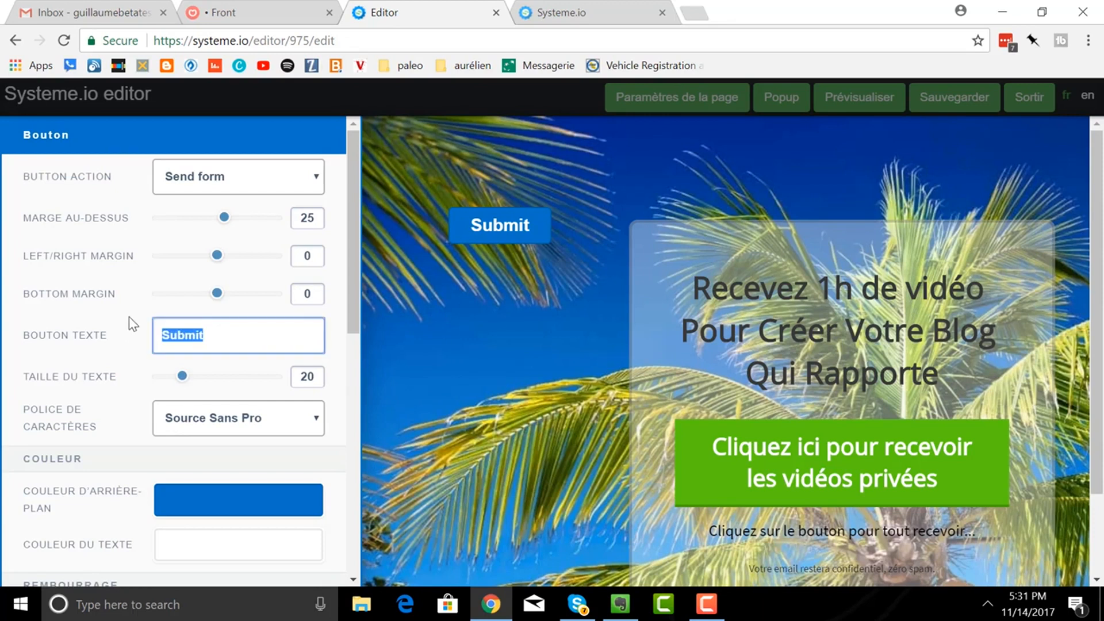
pyautogui.write('Cliquez ')
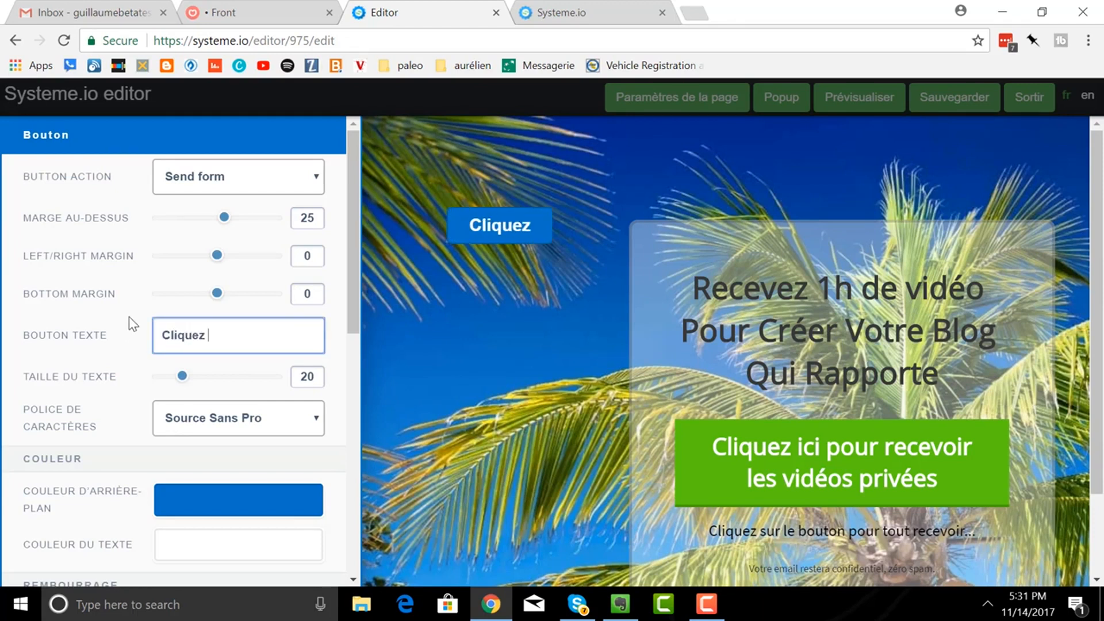
pyautogui.write('ici pour')
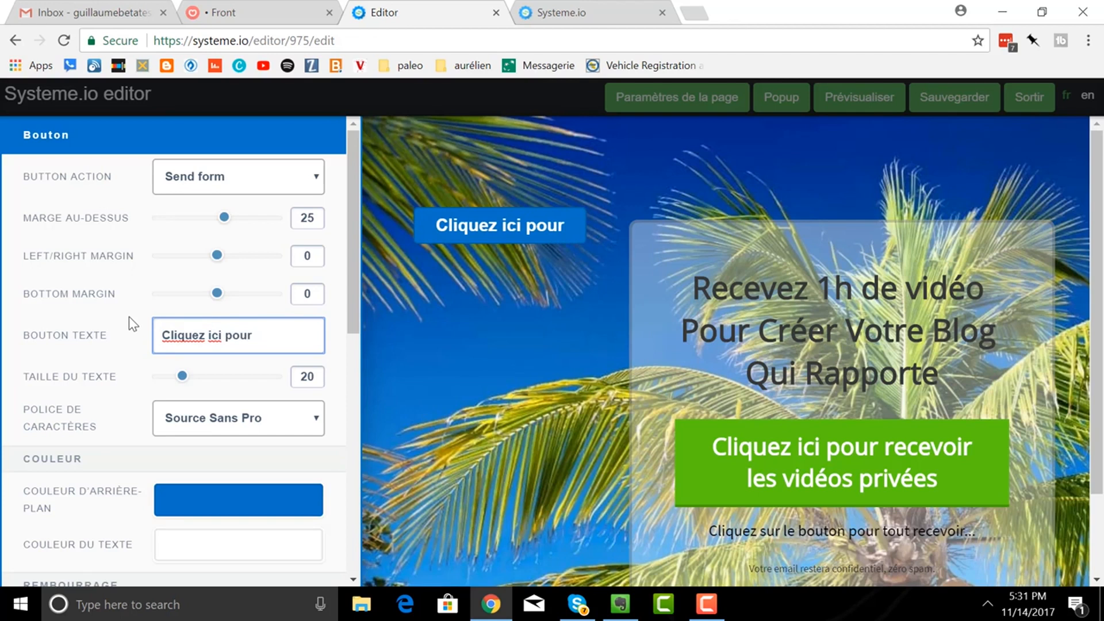
pyautogui.write(' obten')
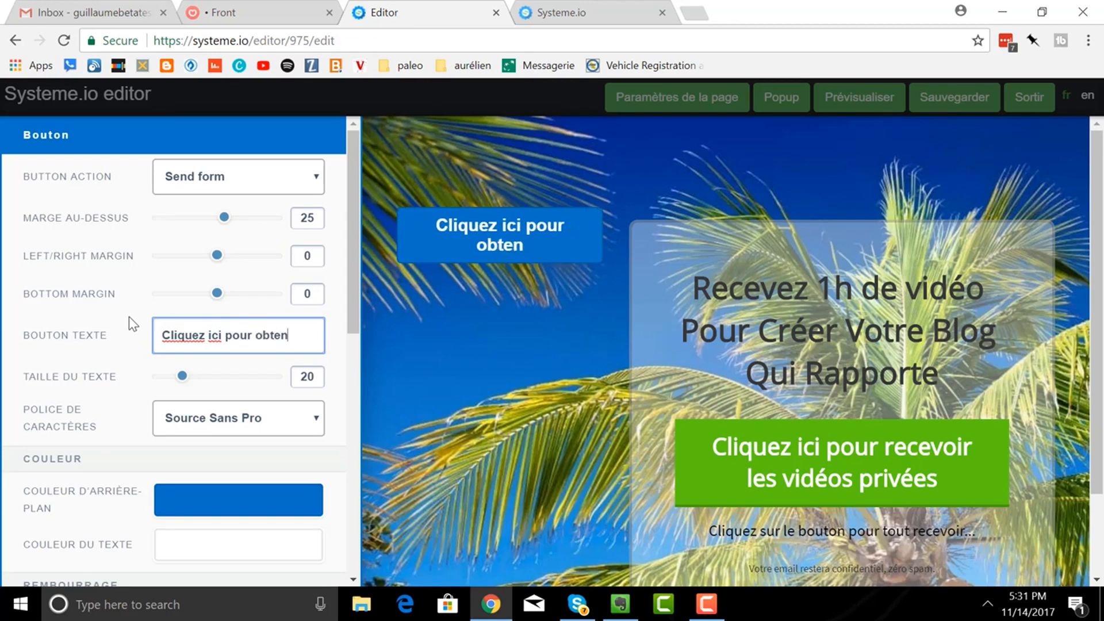
pyautogui.write('ir mon ebo')
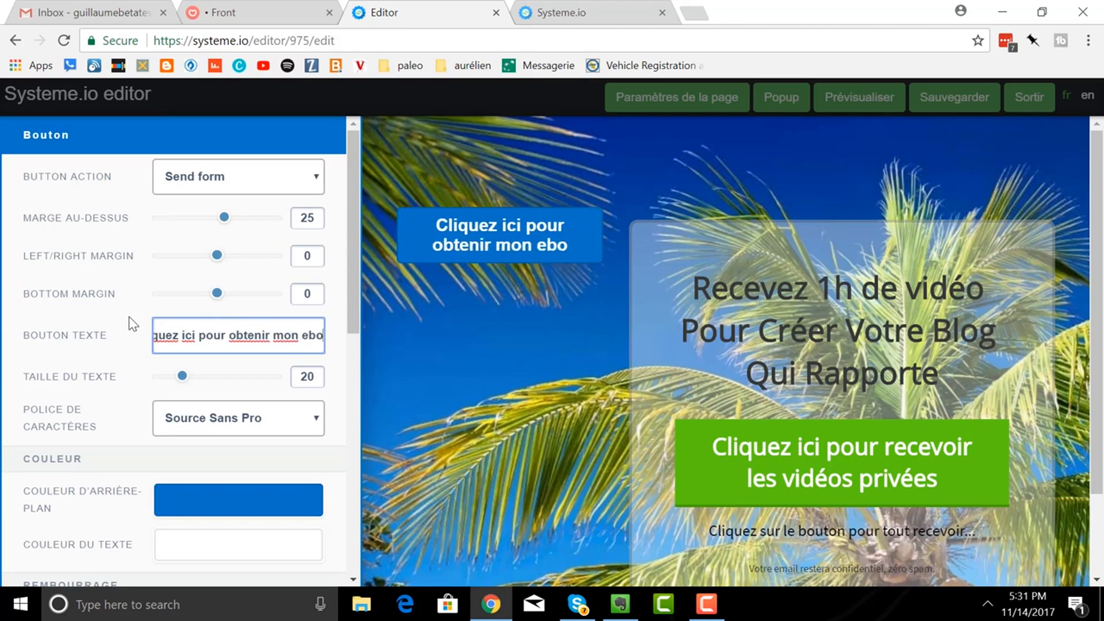
pyautogui.write('ok gratuit !')
pyautogui.click(492, 419)
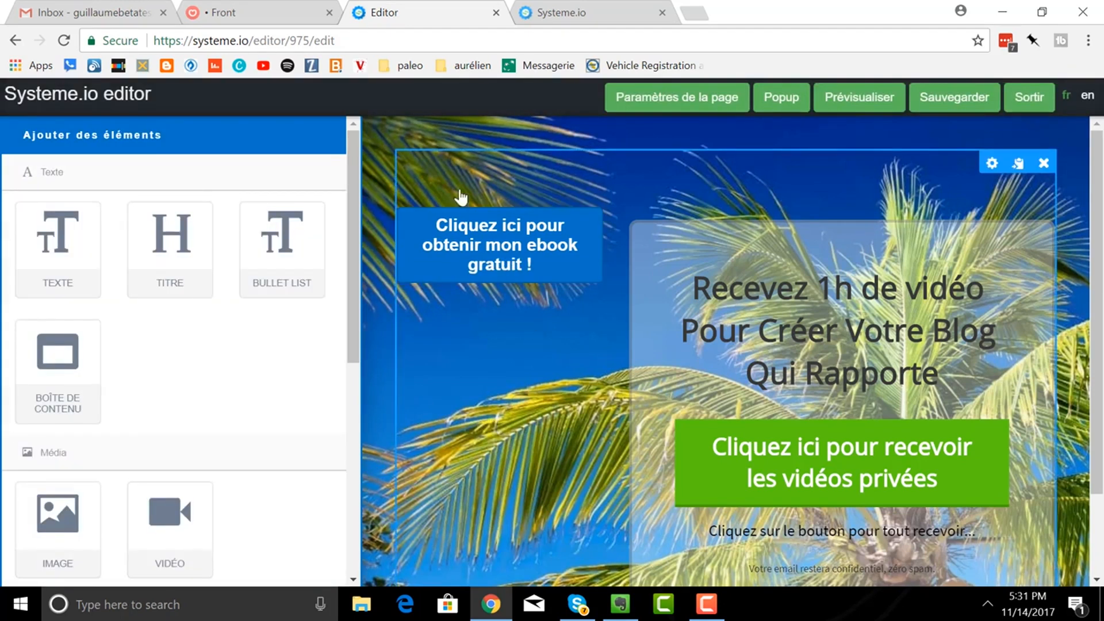
pyautogui.click(540, 219)
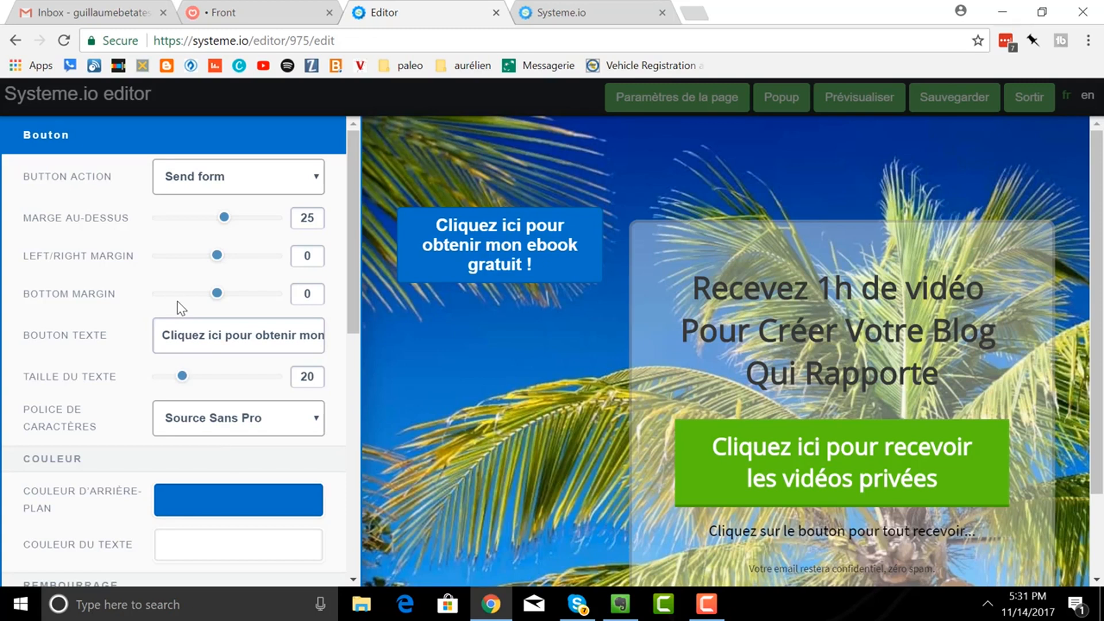
pyautogui.scroll(-6, 176, 302)
pyautogui.scroll(3, 172, 314)
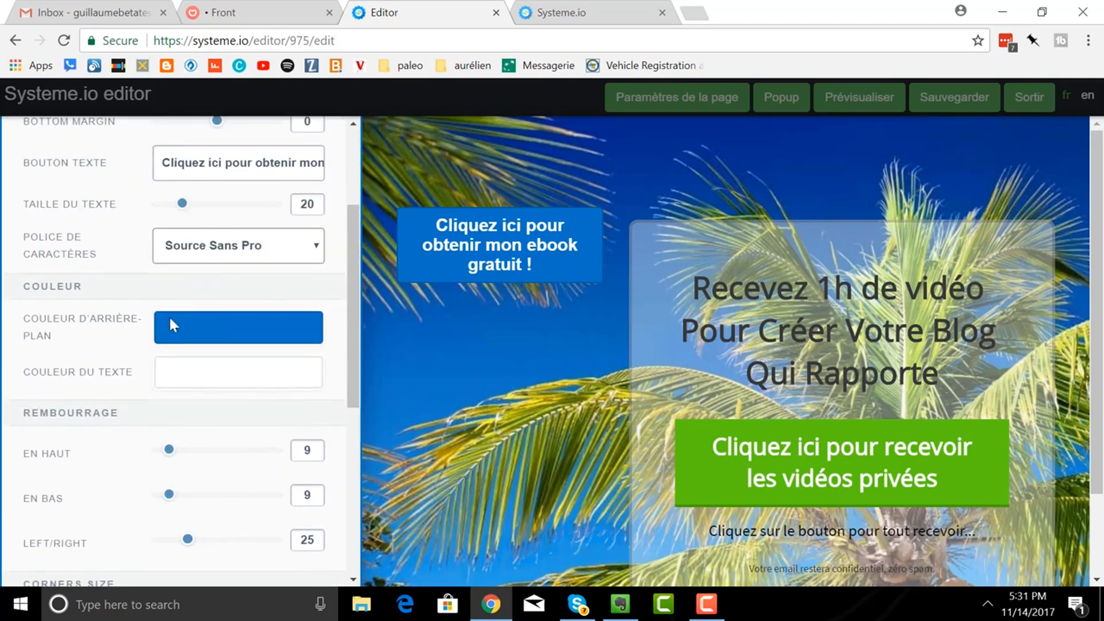
# - Set the ebook button's background colour to red (C70101)
pyautogui.click(229, 339)
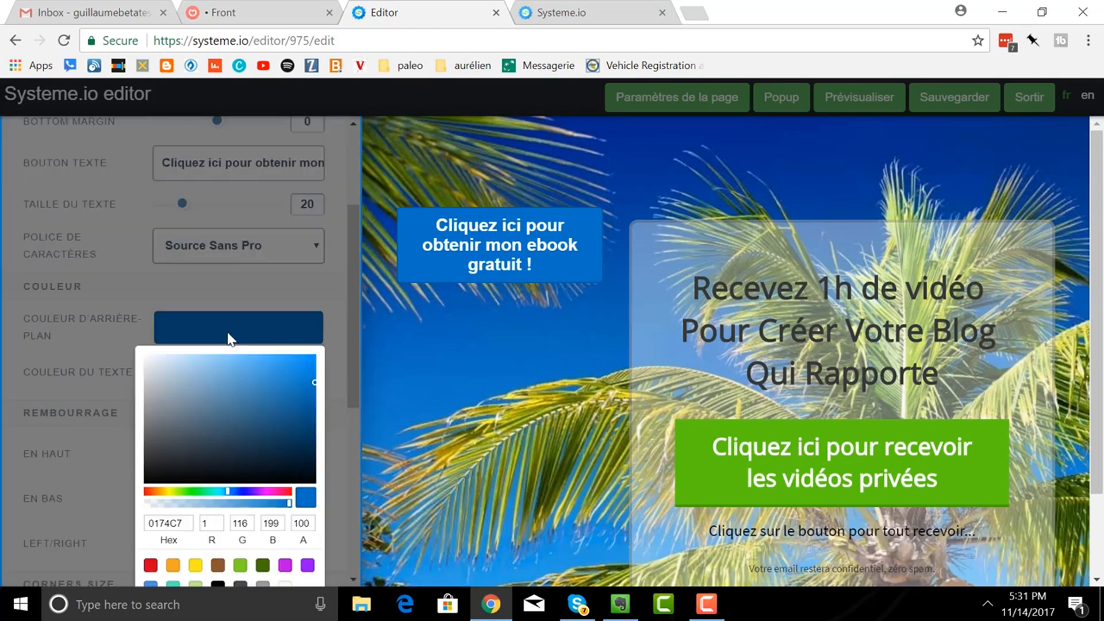
pyautogui.click(146, 493)
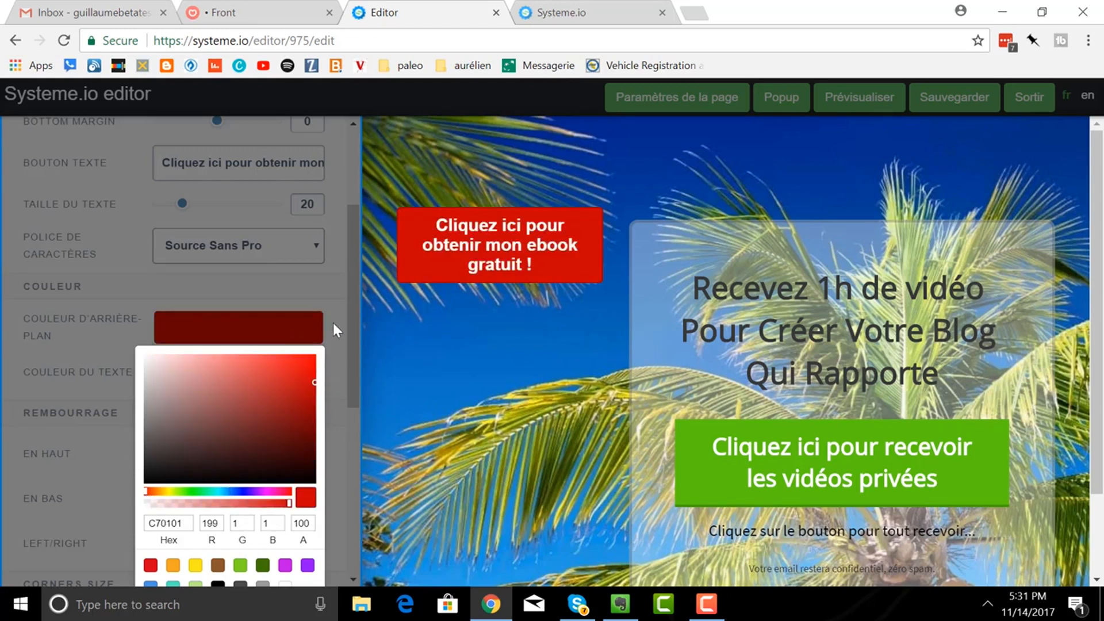
pyautogui.click(332, 365)
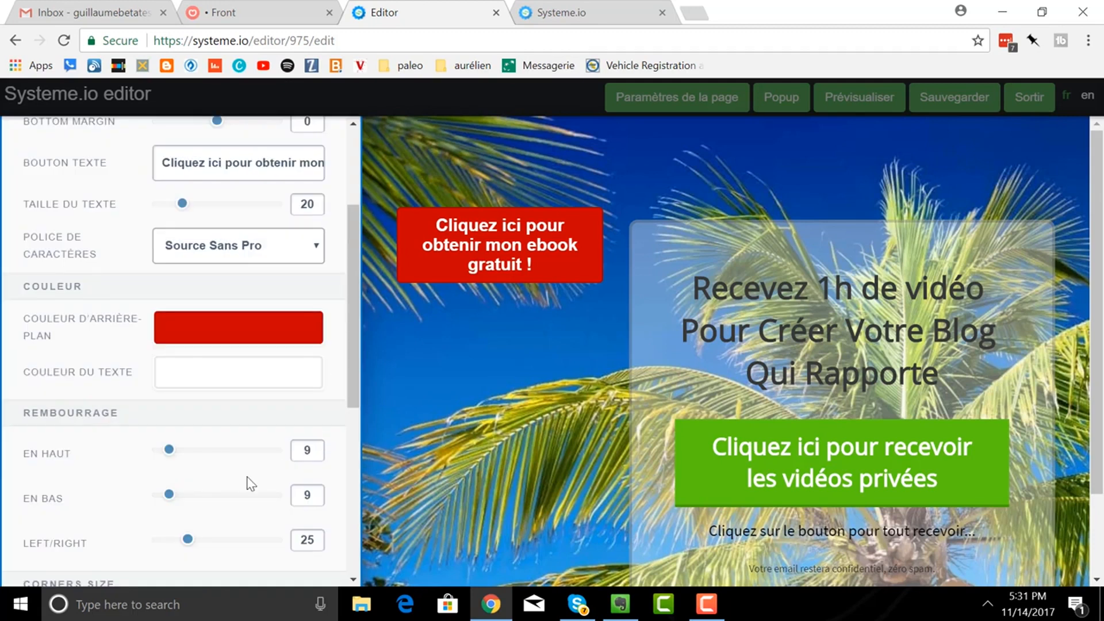
pyautogui.scroll(-2, 221, 441)
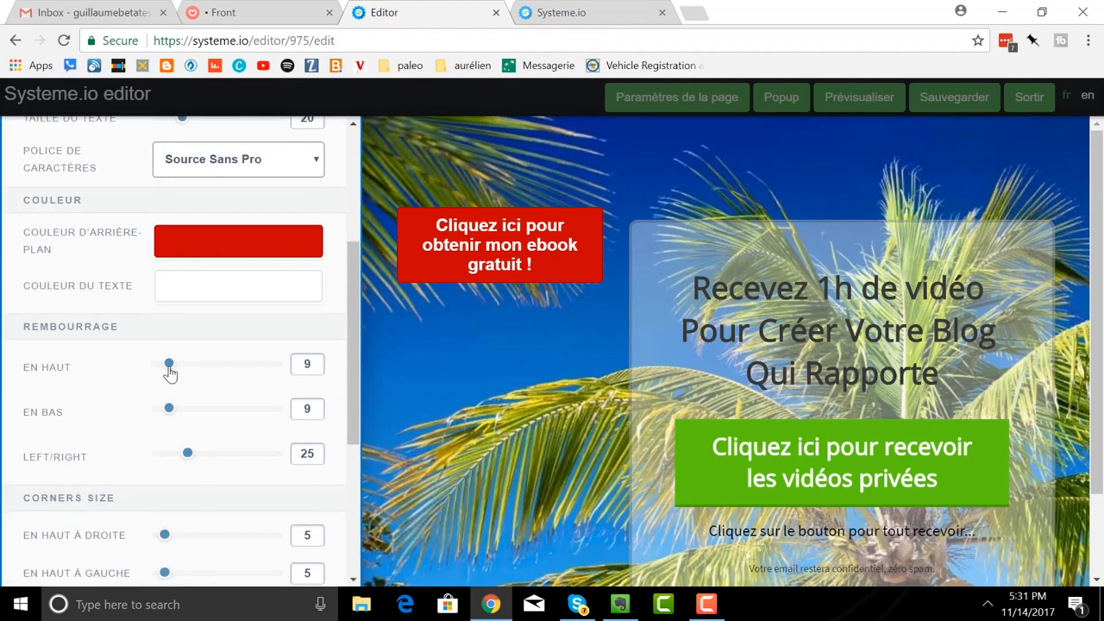
# - Increase the red button's top padding, bottom padding to 63, and side padding
pyautogui.moveTo(170, 375); pyautogui.dragTo(229, 371)
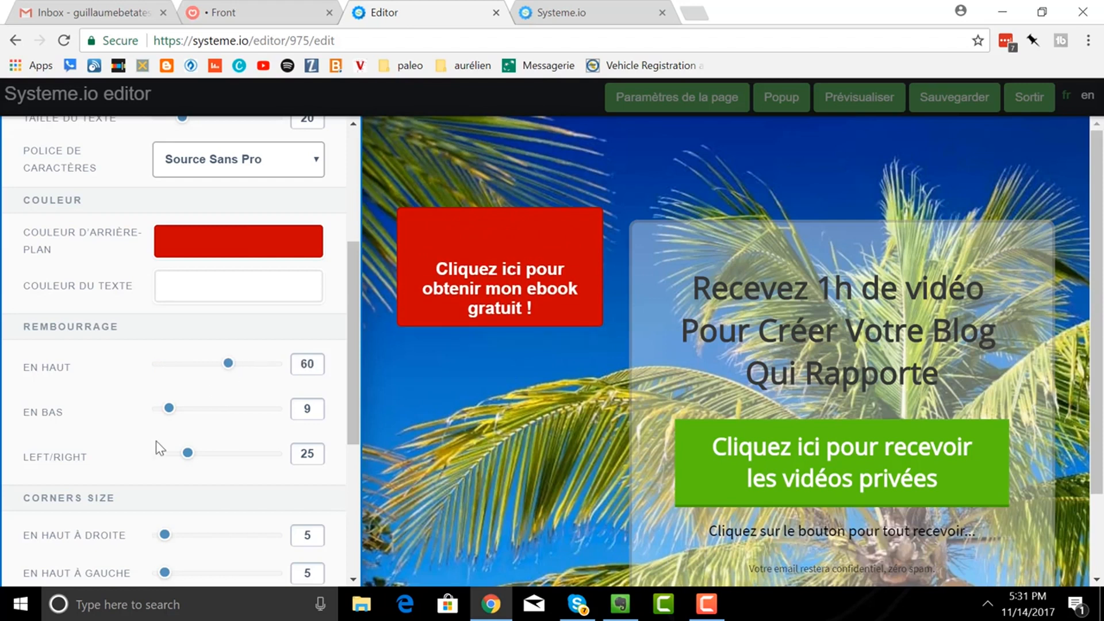
pyautogui.moveTo(168, 417); pyautogui.dragTo(233, 415)
pyautogui.moveTo(188, 454); pyautogui.dragTo(215, 459)
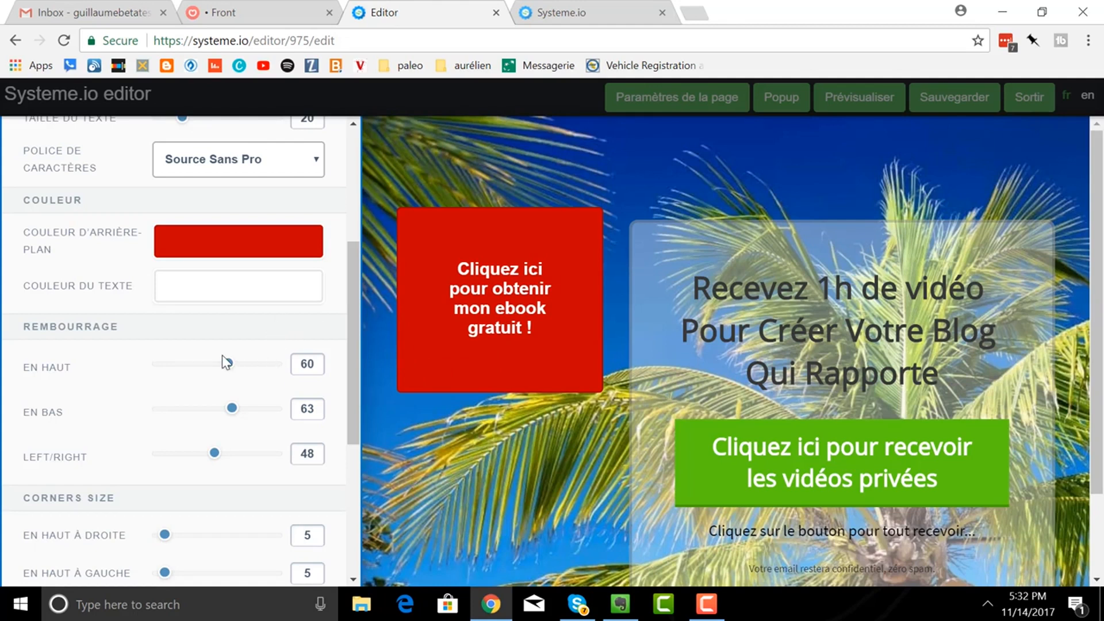
# - Round the button's corners: 49 top-right, 75 bottom-left, 68 top-left, 72 bottom-right
pyautogui.scroll(-5, 222, 356)
pyautogui.scroll(-1, 222, 355)
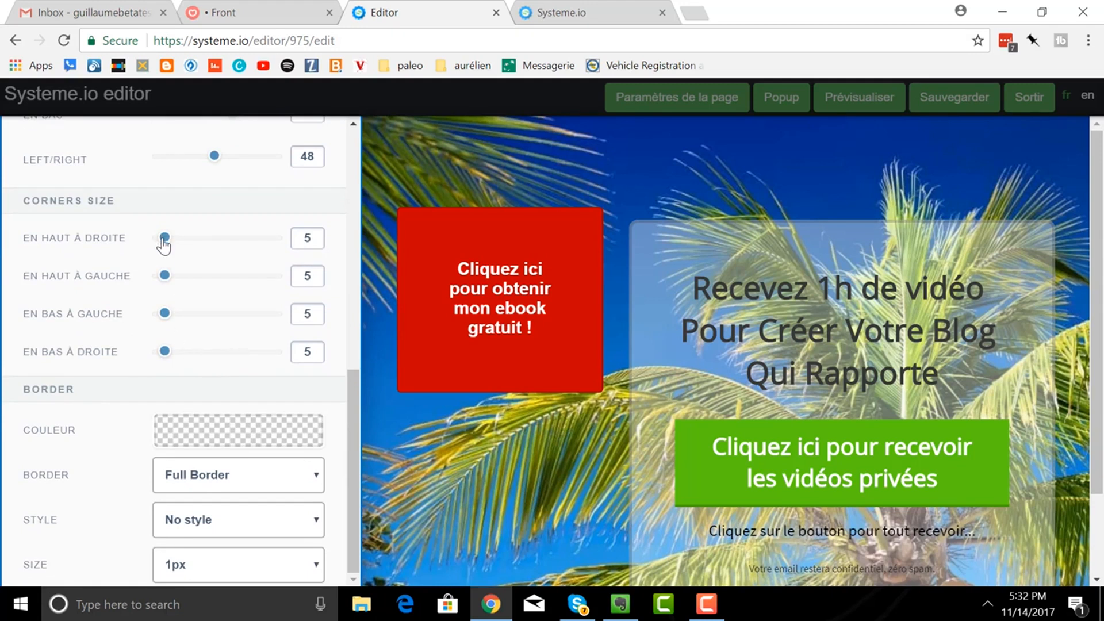
pyautogui.moveTo(164, 241); pyautogui.dragTo(217, 240)
pyautogui.moveTo(165, 314); pyautogui.dragTo(246, 315)
pyautogui.moveTo(210, 279); pyautogui.dragTo(236, 274)
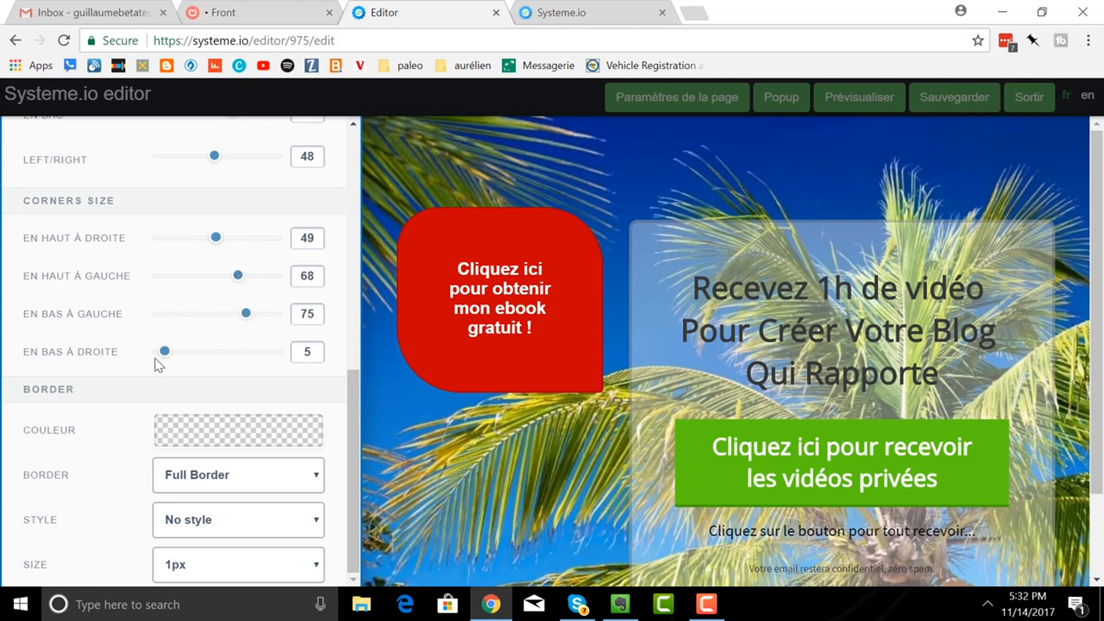
pyautogui.moveTo(166, 352); pyautogui.dragTo(243, 352)
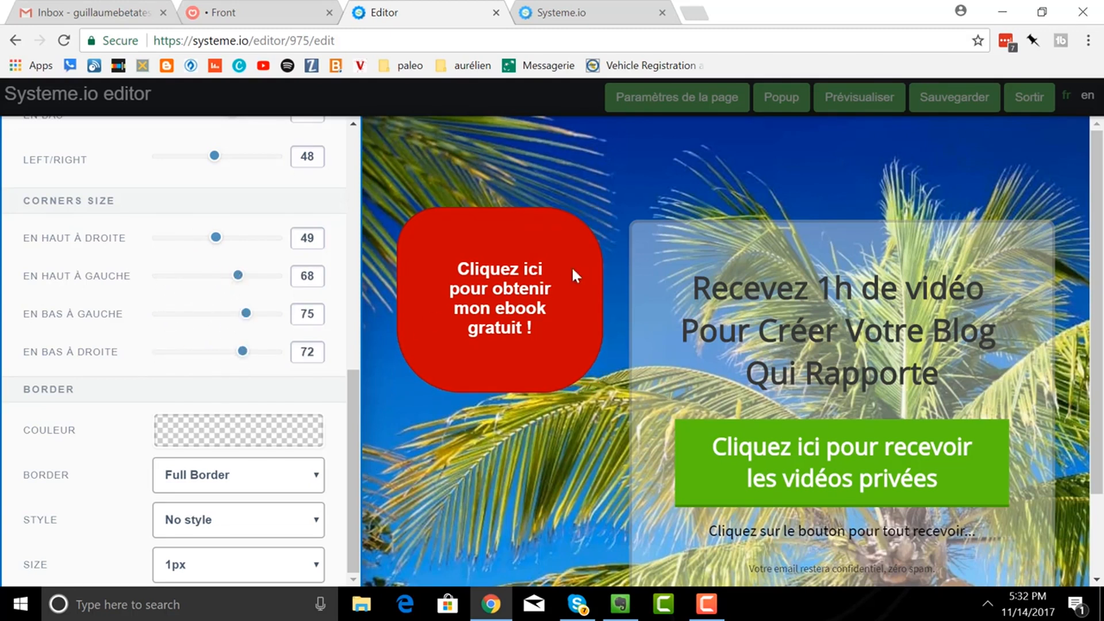
# - Delete the red rounded button
pyautogui.click(541, 231)
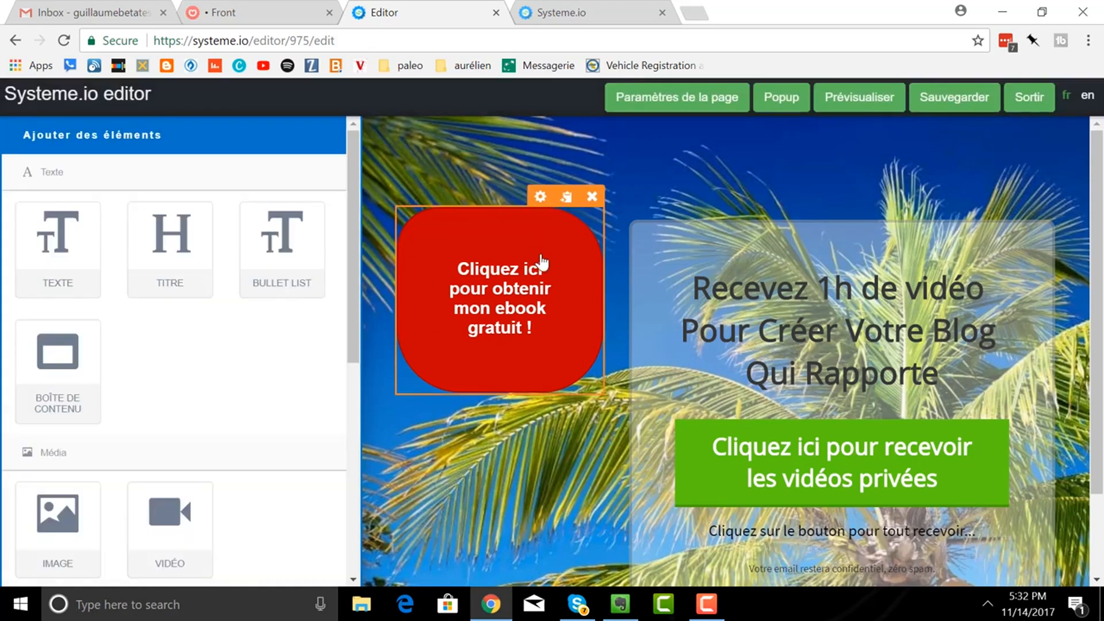
pyautogui.click(591, 197)
pyautogui.click(631, 138)
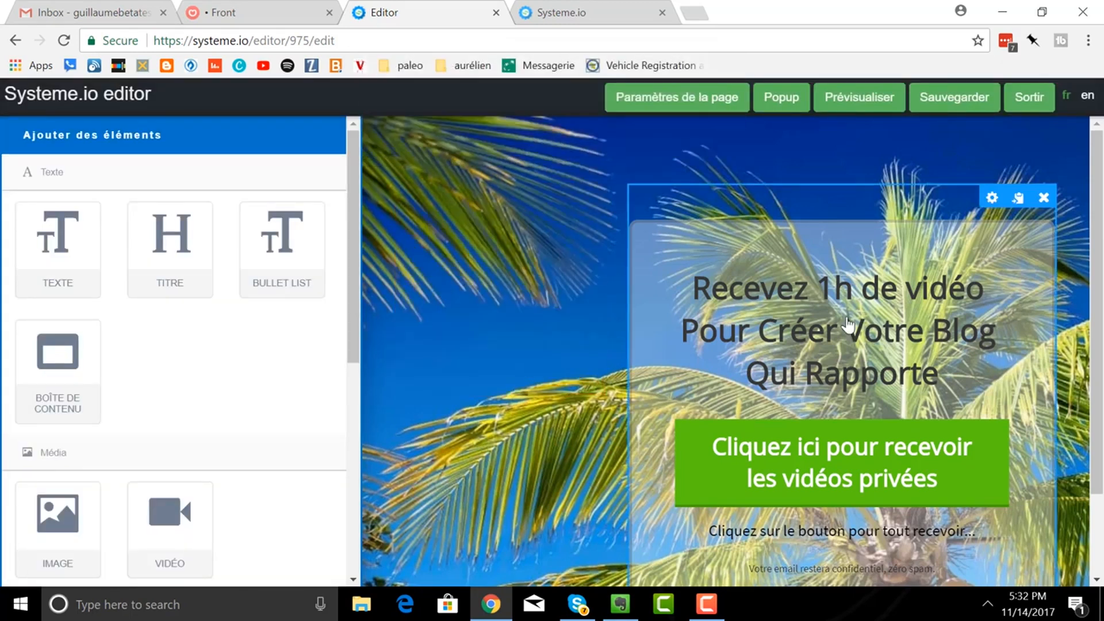
# - Rewrite the headline as bold 'Inscrivez-vous ici pour recevoir mon ebook gratuit !'
pyautogui.click(849, 333)
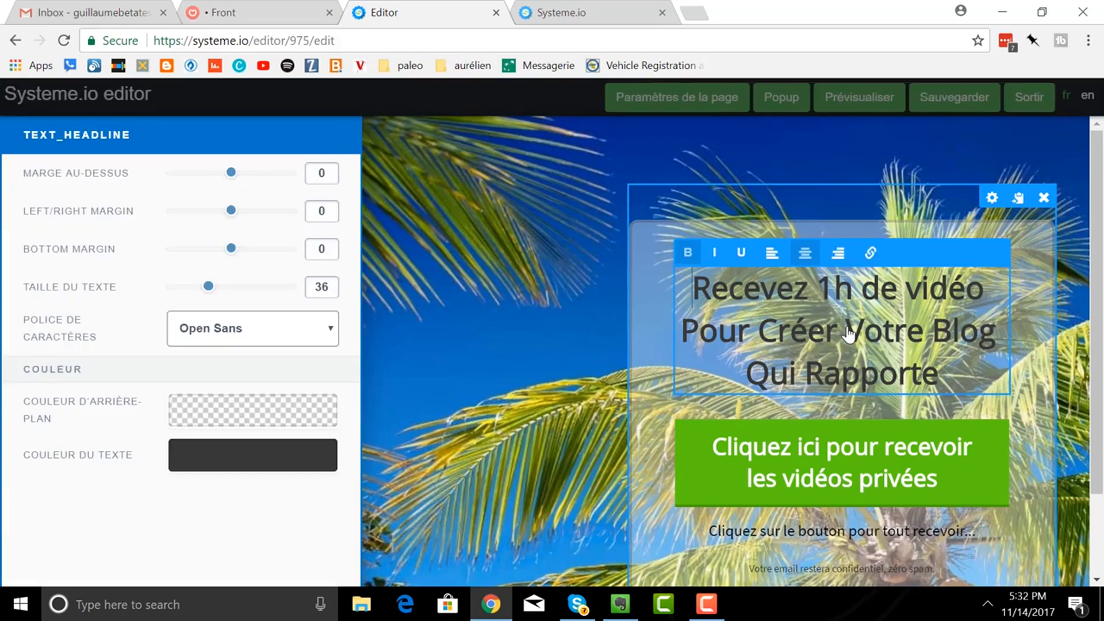
pyautogui.keyDown('shift'); pyautogui.click(738, 285); pyautogui.keyUp('shift')
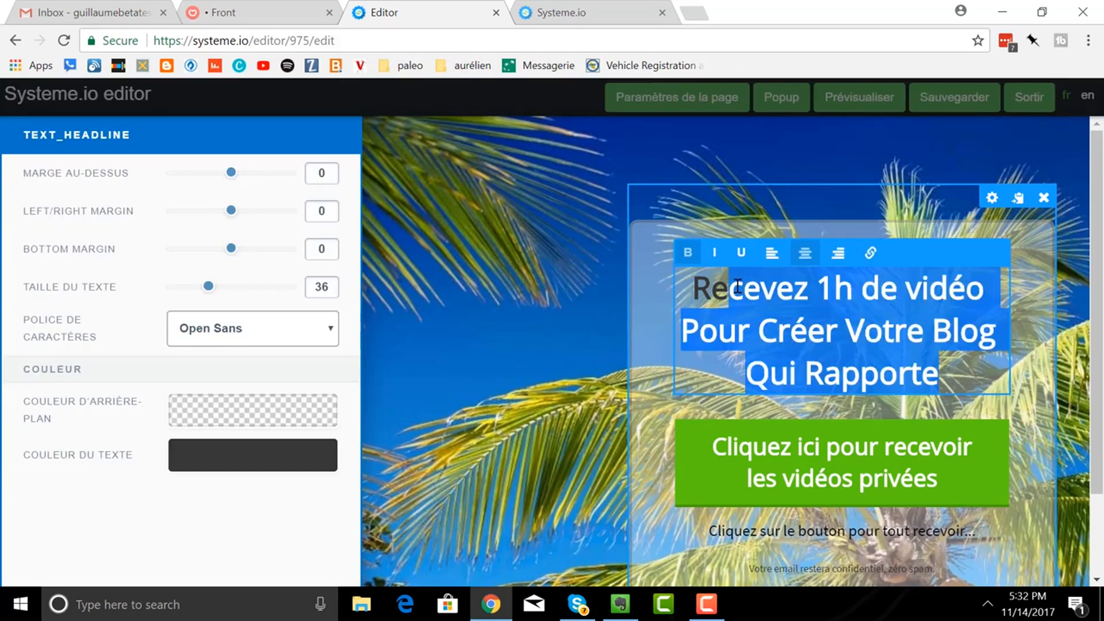
pyautogui.press('BackSpace')
pyautogui.press('BackSpace')
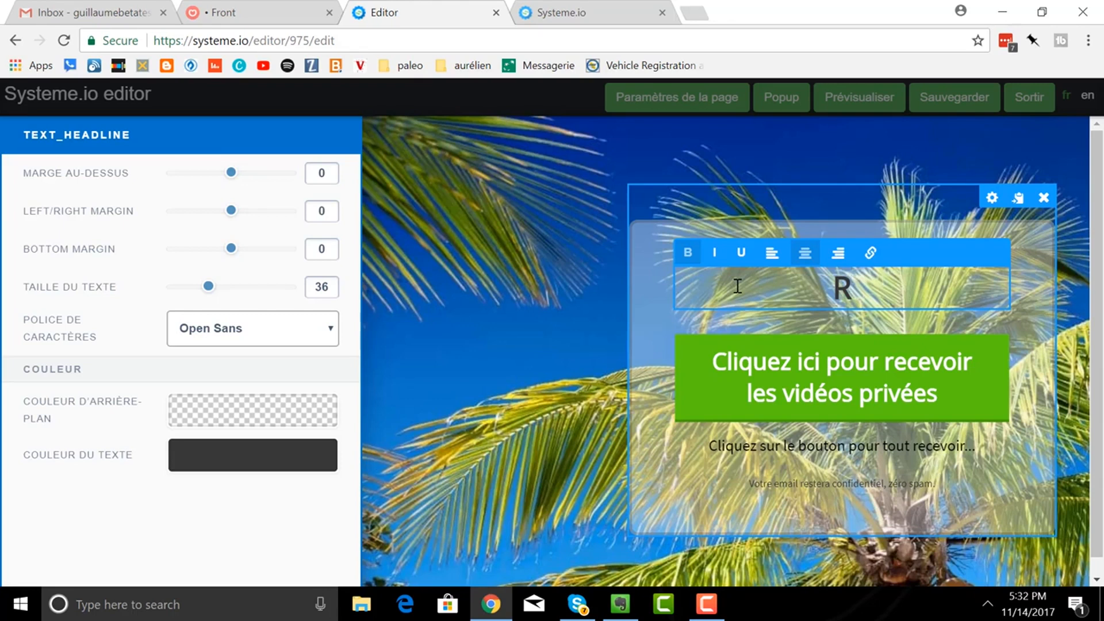
pyautogui.write('ecev')
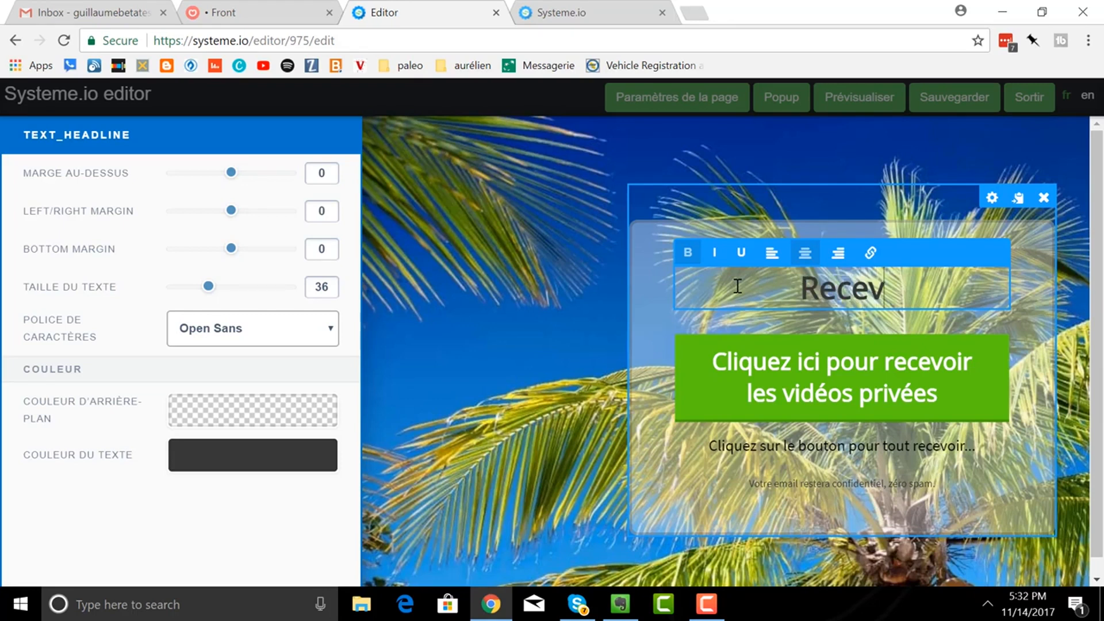
pyautogui.write('ez votre')
pyautogui.press('BackSpace')
pyautogui.press('BackSpace')
pyautogui.press('BackSpace')
pyautogui.press('BackSpace')
pyautogui.press('BackSpace')
pyautogui.press('BackSpace')
pyautogui.press('BackSpace')
pyautogui.press('BackSpace')
pyautogui.press('BackSpace')
pyautogui.press('BackSpace')
pyautogui.press('BackSpace')
pyautogui.press('BackSpace')
pyautogui.press('BackSpace')
pyautogui.write('Inscr')
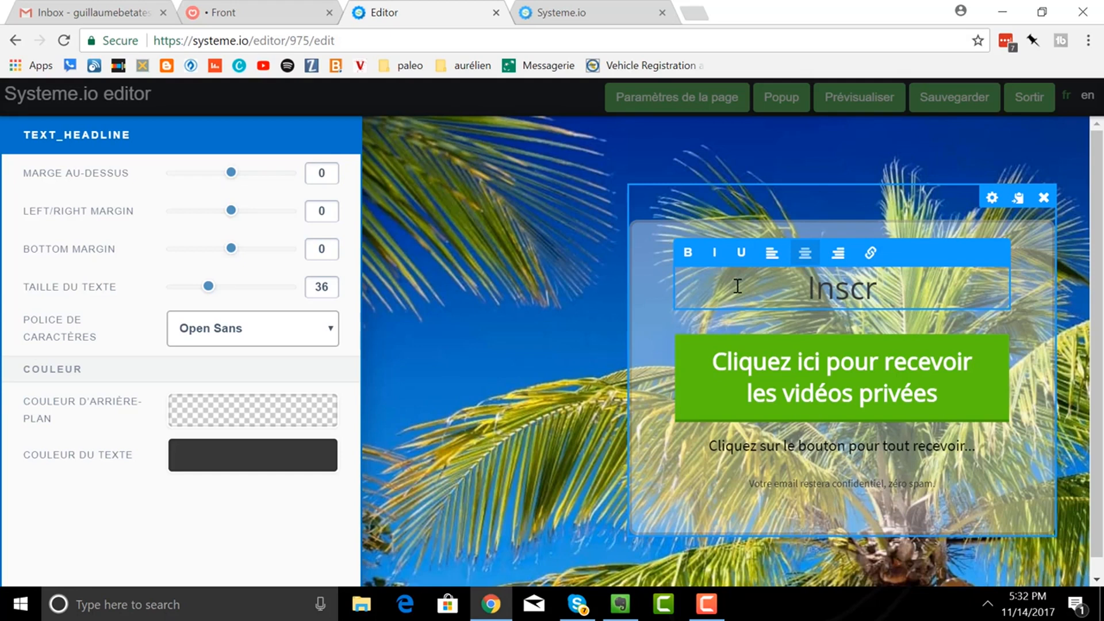
pyautogui.write('ivez-vous ici pour')
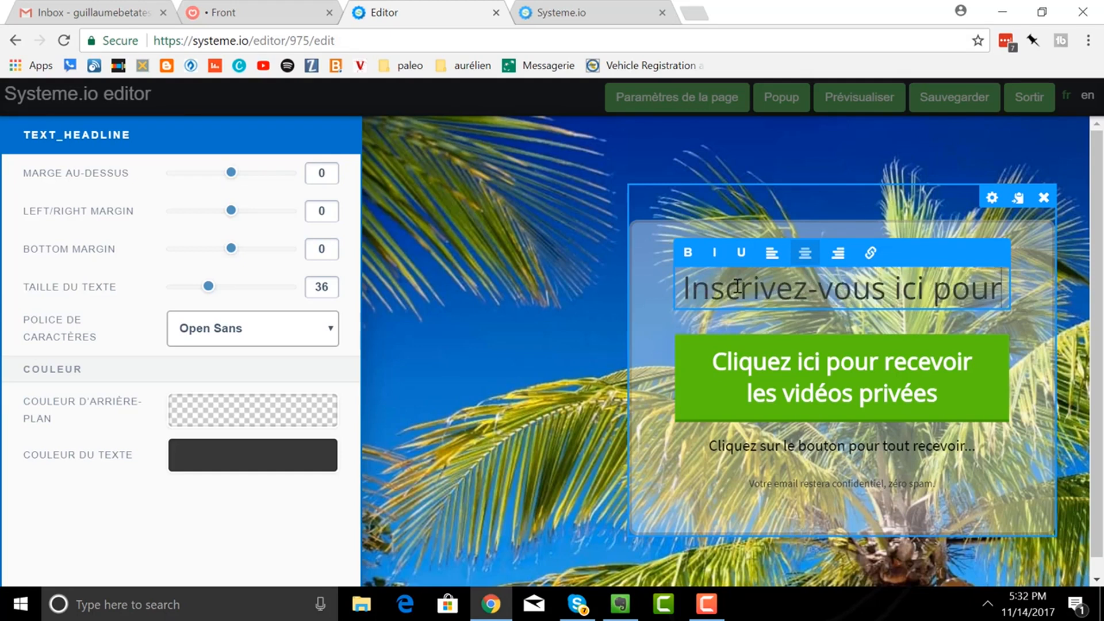
pyautogui.write(' recevoir m')
pyautogui.write('on ema')
pyautogui.press('BackSpace')
pyautogui.press('BackSpace')
pyautogui.write('book gratuit !')
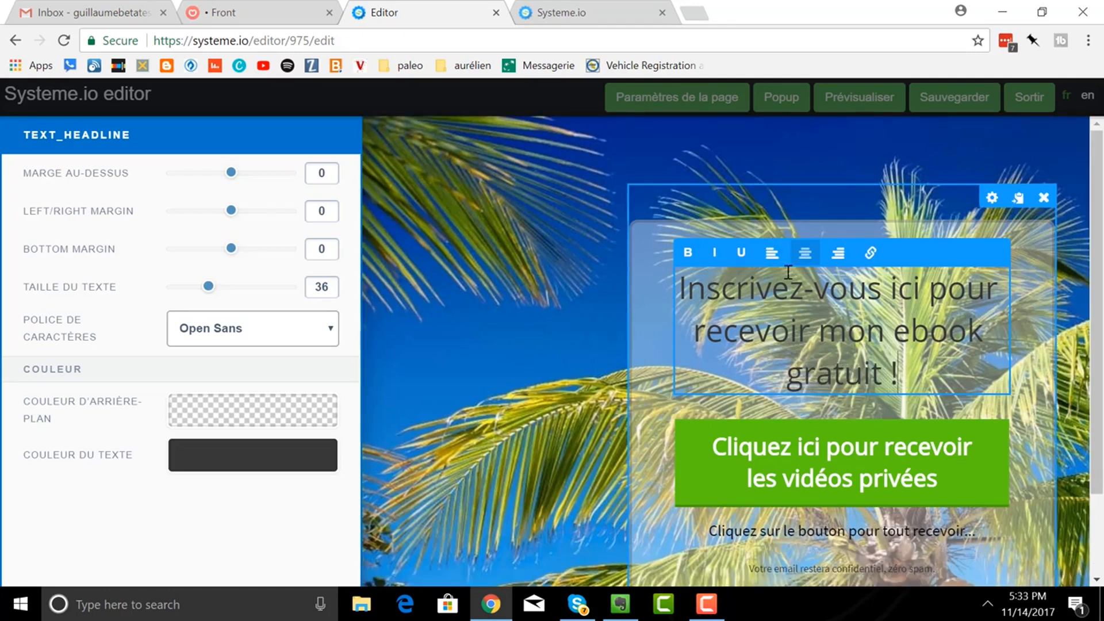
pyautogui.click(687, 252)
pyautogui.moveTo(898, 371); pyautogui.dragTo(676, 291)
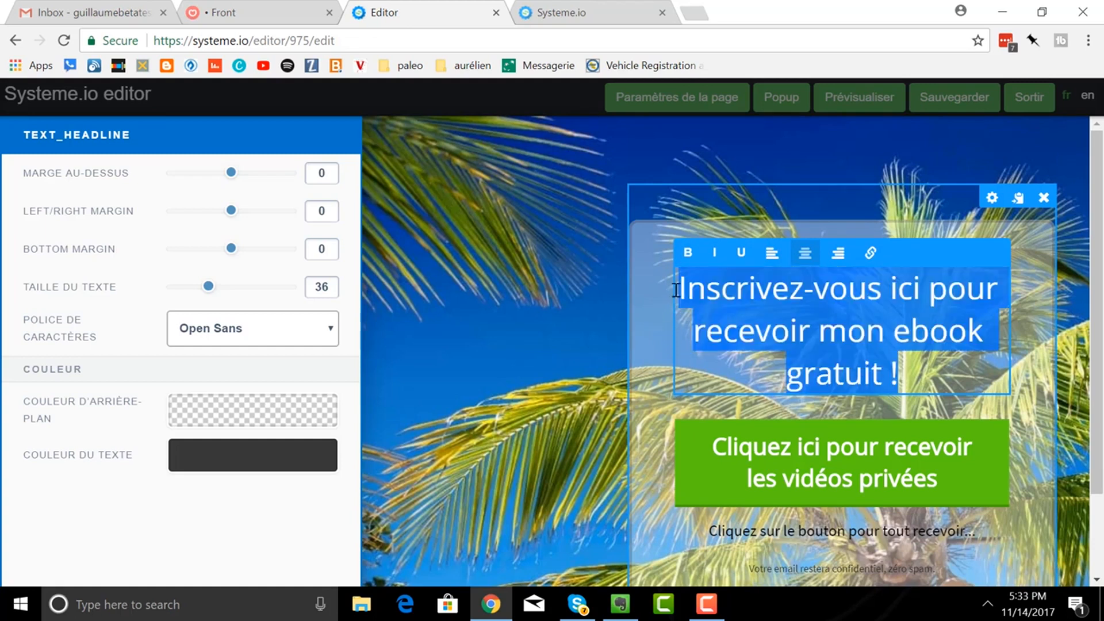
pyautogui.click(688, 254)
pyautogui.click(1039, 318)
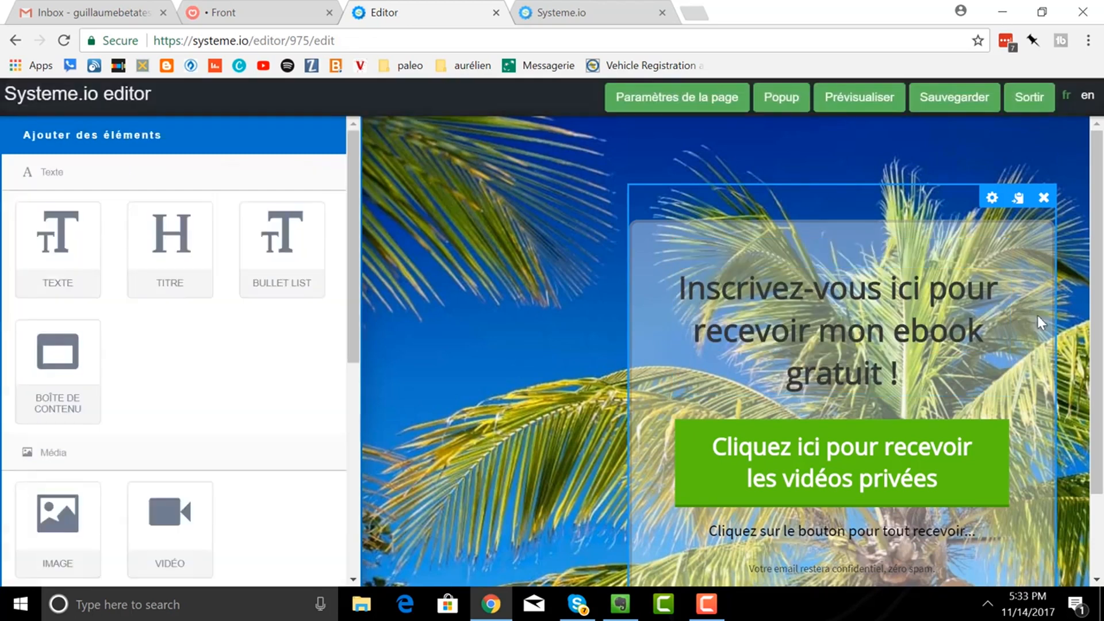
# - Remove the green 'Cliquez ici pour recevoir les vidéos privées' button and confirm the deletion
pyautogui.click(1038, 315)
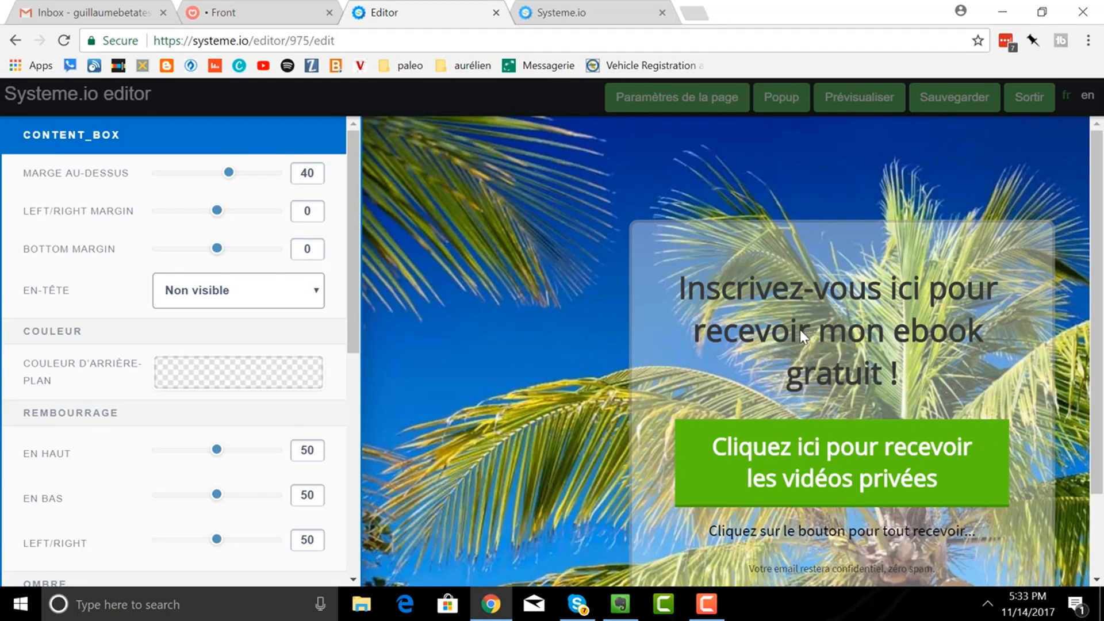
pyautogui.click(1031, 469)
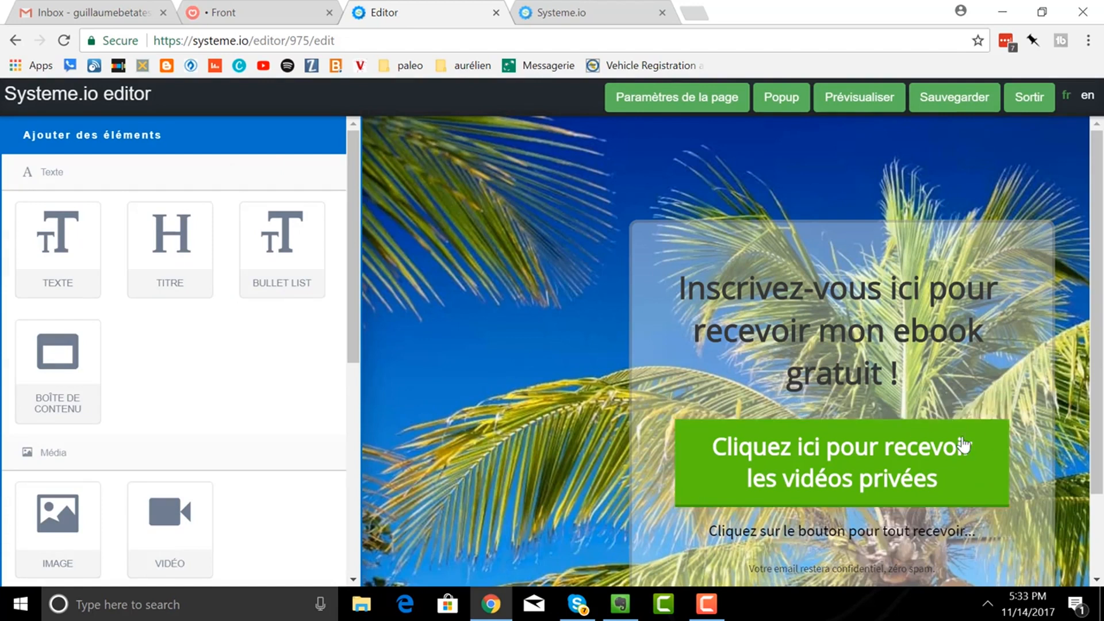
pyautogui.moveTo(989, 439)
pyautogui.click(997, 410)
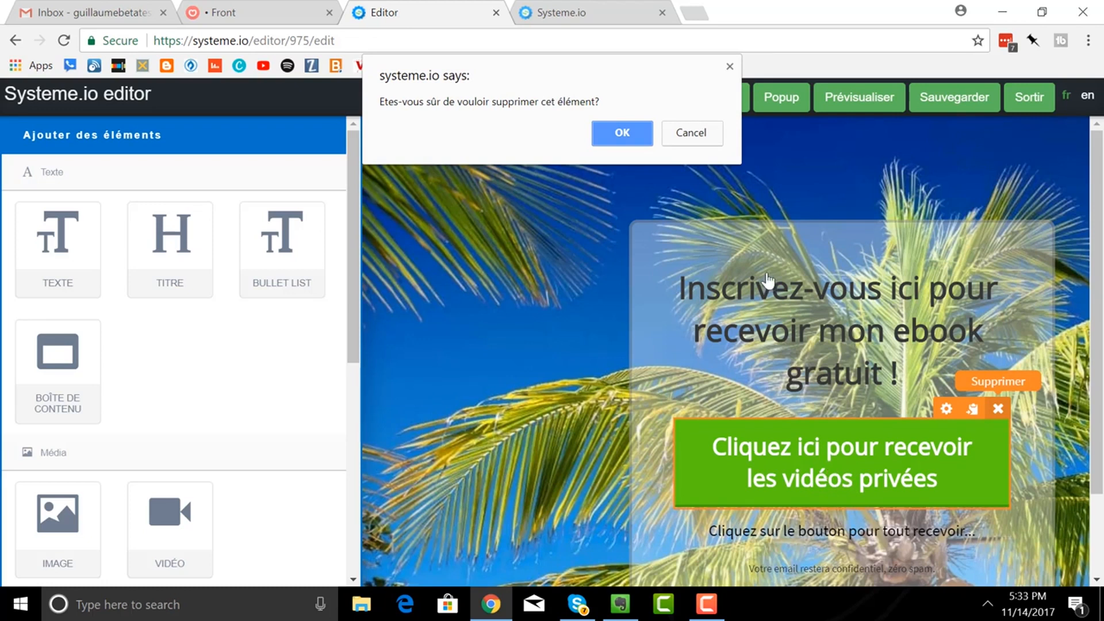
pyautogui.click(627, 133)
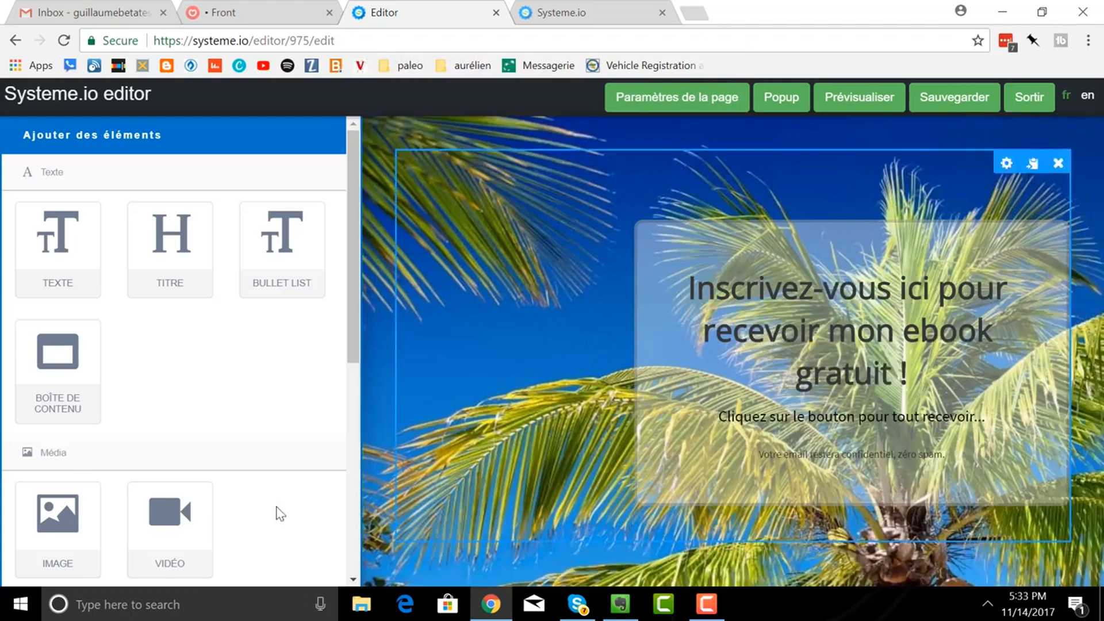
pyautogui.scroll(-5, 192, 443)
# - Place a Formulaire signup form inside the box under the headline
pyautogui.scroll(-3, 121, 552)
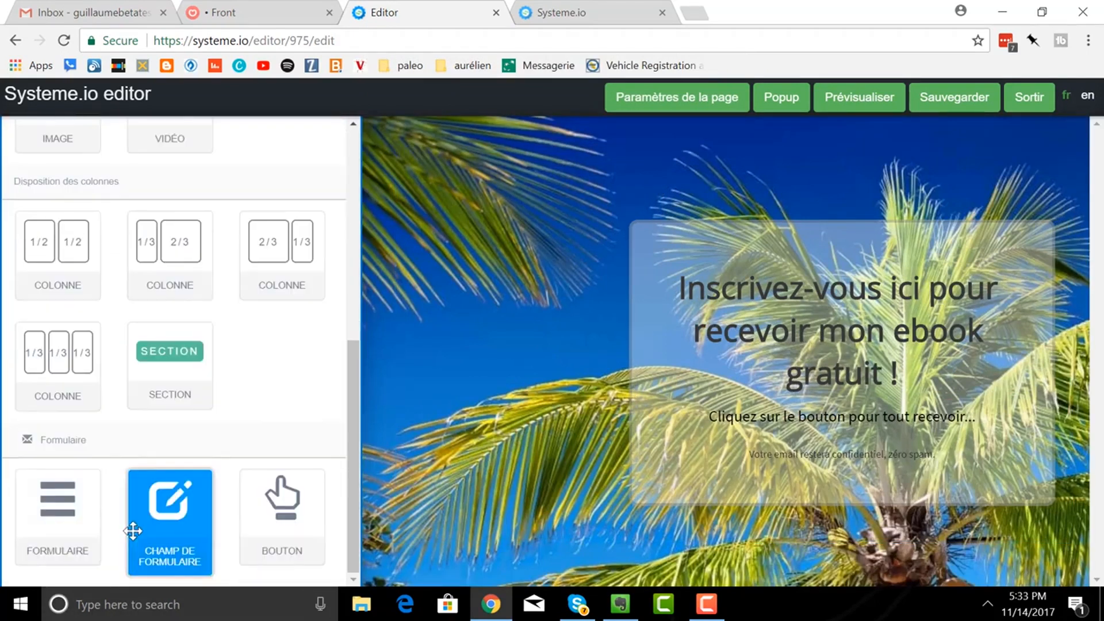
pyautogui.moveTo(34, 493); pyautogui.dragTo(803, 413)
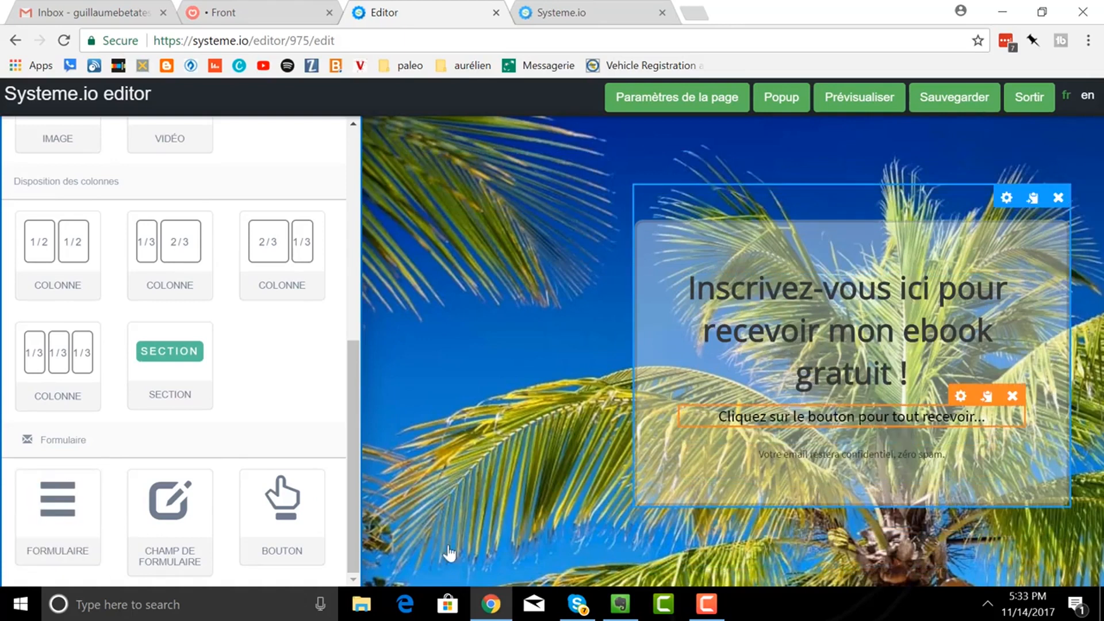
pyautogui.moveTo(52, 489); pyautogui.dragTo(838, 414)
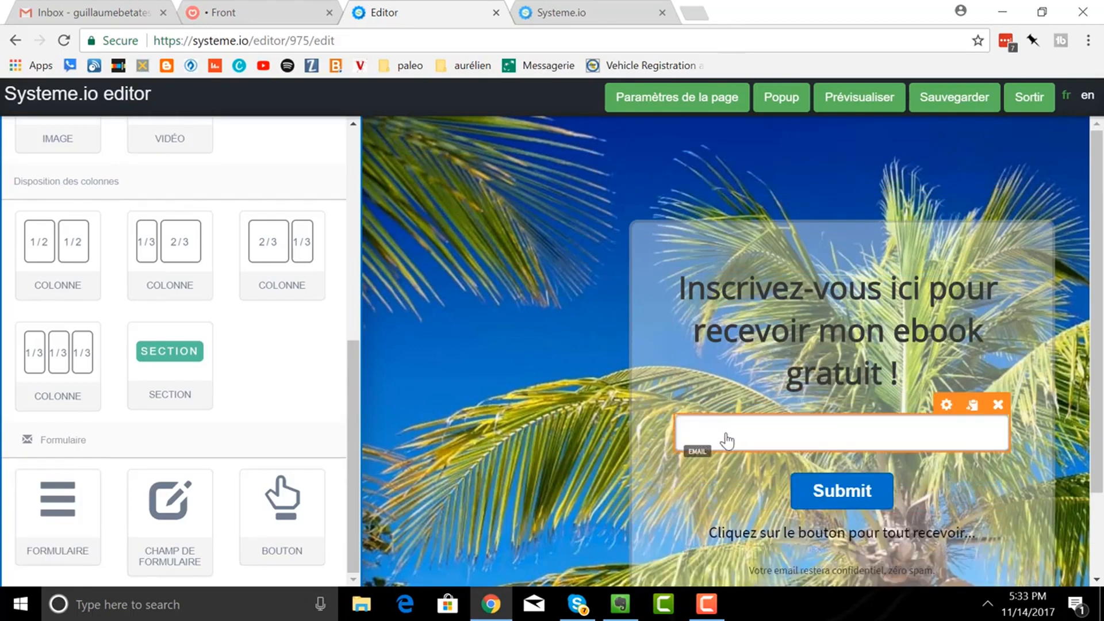
# - Set the email field's default text to 'Indiquez-moi votre meilleur email'
pyautogui.click(945, 405)
pyautogui.click(195, 337)
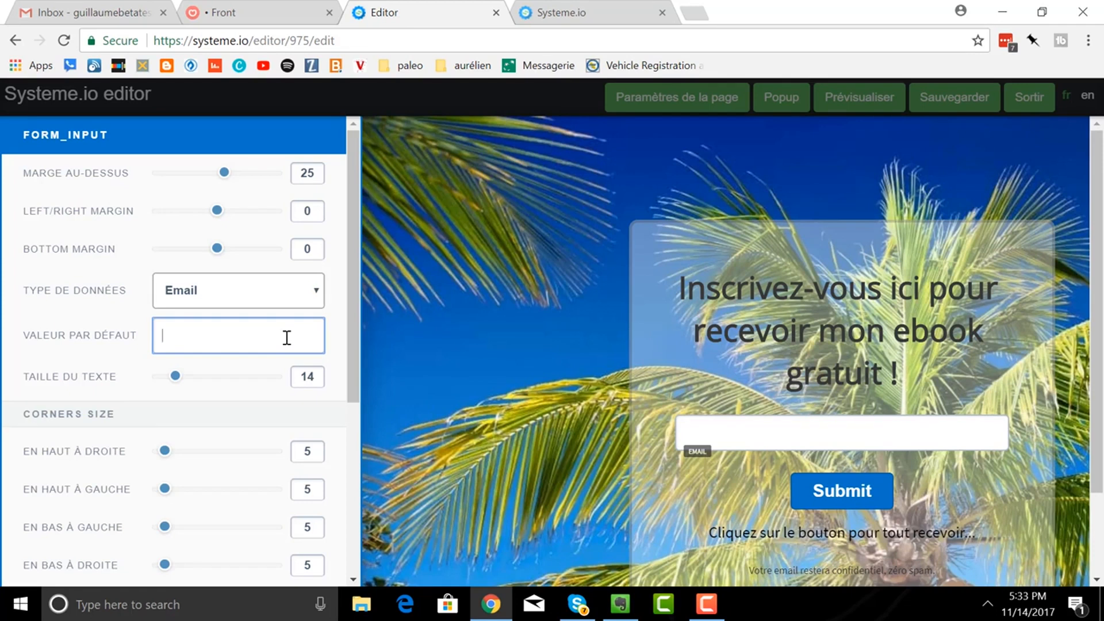
pyautogui.write('Ins')
pyautogui.press('BackSpace')
pyautogui.press('BackSpace')
pyautogui.write('menti')
pyautogui.press('BackSpace')
pyautogui.press('BackSpace')
pyautogui.press('BackSpace')
pyautogui.press('BackSpace')
pyautogui.press('BackSpace')
pyautogui.write('Ment')
pyautogui.press('BackSpace')
pyautogui.press('BackSpace')
pyautogui.press('BackSpace')
pyautogui.press('BackSpace')
pyautogui.write('Donnez-')
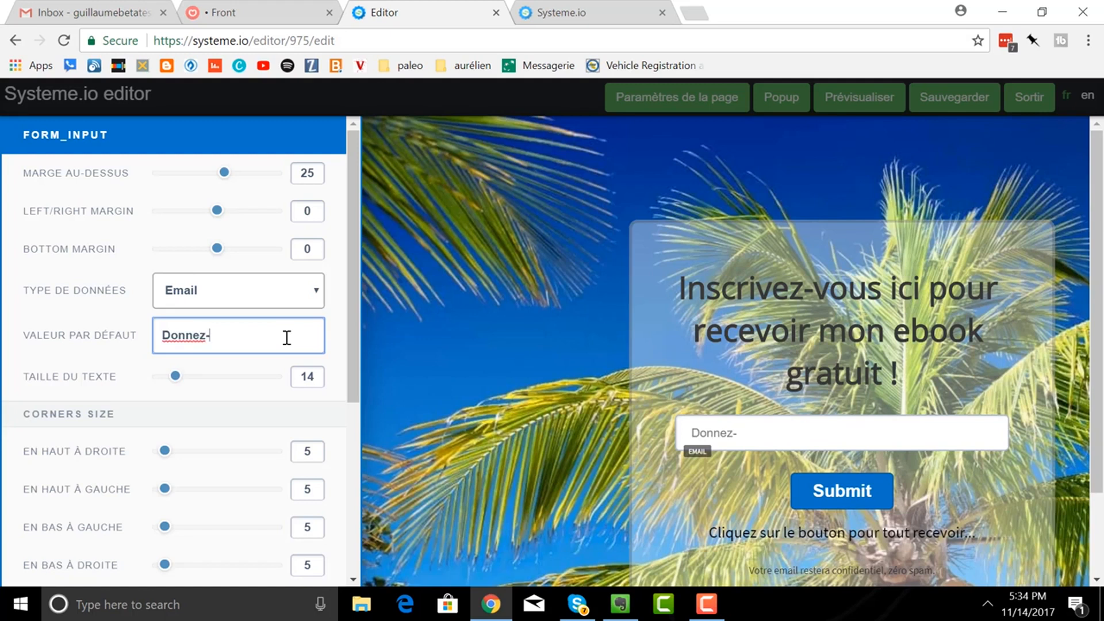
pyautogui.write('moi votre')
pyautogui.press('BackSpace')
pyautogui.press('BackSpace')
pyautogui.press('BackSpace')
pyautogui.press('BackSpace')
pyautogui.press('BackSpace')
pyautogui.press('BackSpace')
pyautogui.press('BackSpace')
pyautogui.press('BackSpace')
pyautogui.press('BackSpace')
pyautogui.press('BackSpace')
pyautogui.press('BackSpace')
pyautogui.press('BackSpace')
pyautogui.press('BackSpace')
pyautogui.press('BackSpace')
pyautogui.press('BackSpace')
pyautogui.press('BackSpace')
pyautogui.write('Indiquez-moi')
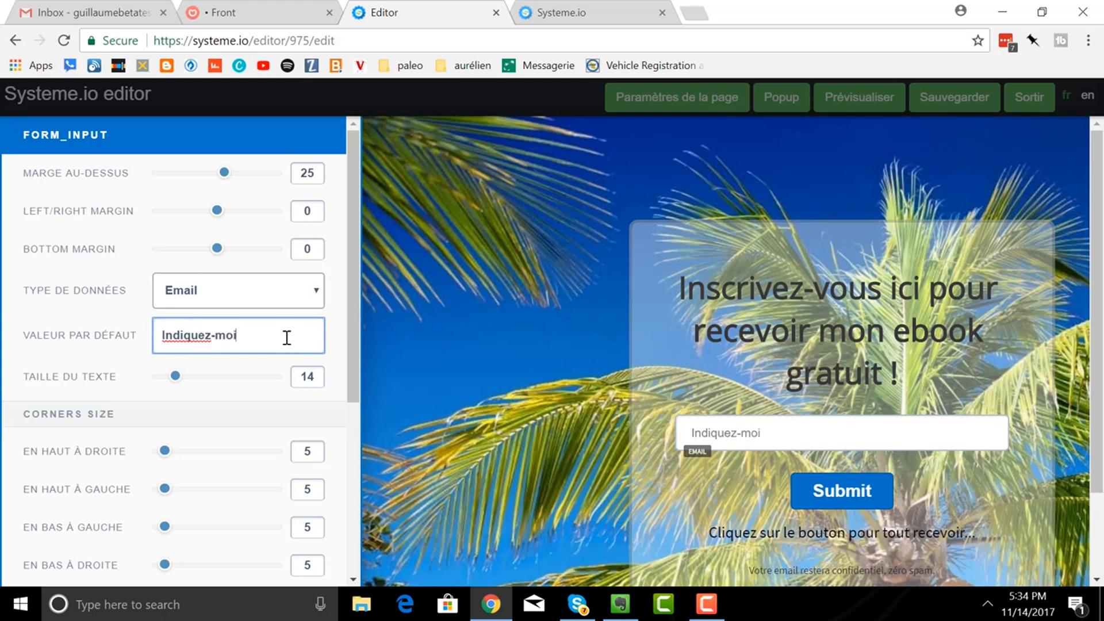
pyautogui.write(' votre meilleur ')
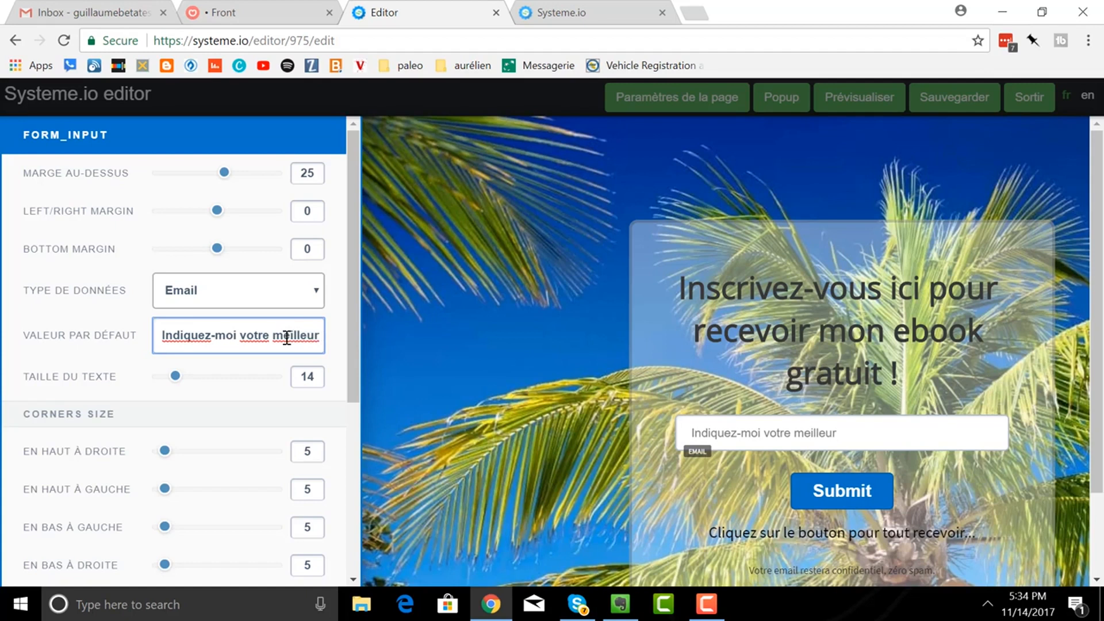
pyautogui.write('email')
# - Change the form button's Bouton texte from 'Submit' to 'Cliquez ici'
pyautogui.click(931, 492)
pyautogui.click(875, 492)
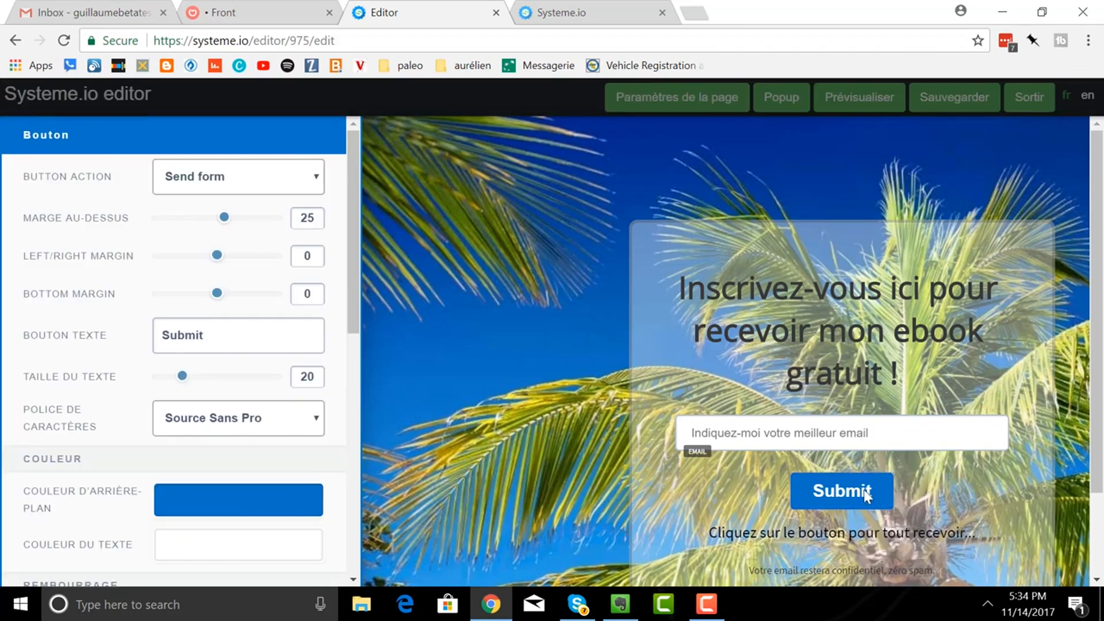
pyautogui.click(875, 484)
pyautogui.click(869, 487)
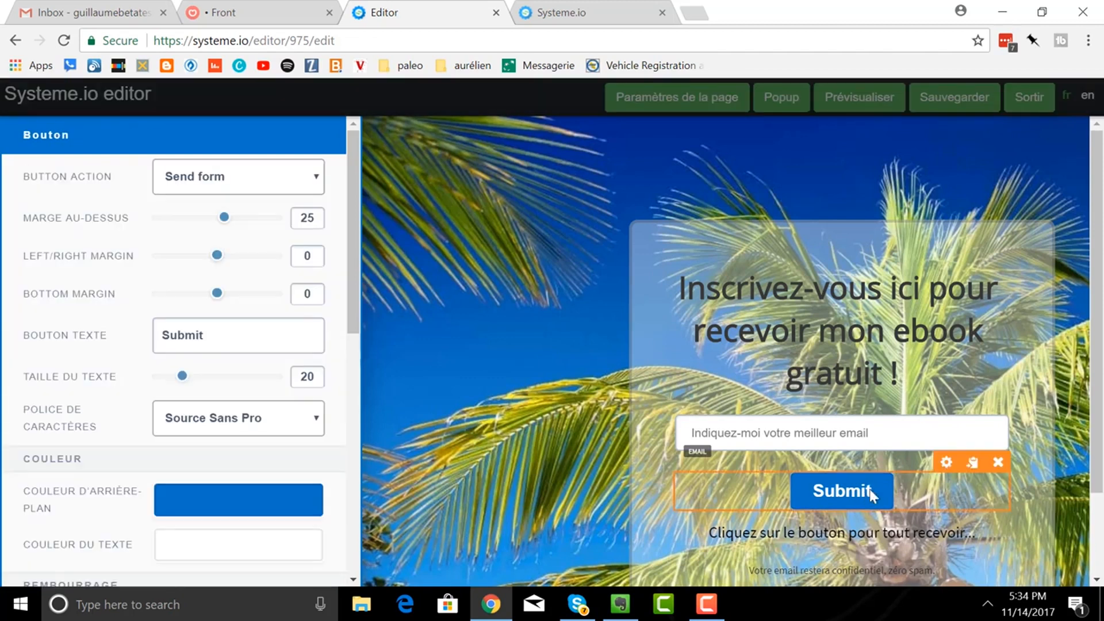
pyautogui.click(884, 487)
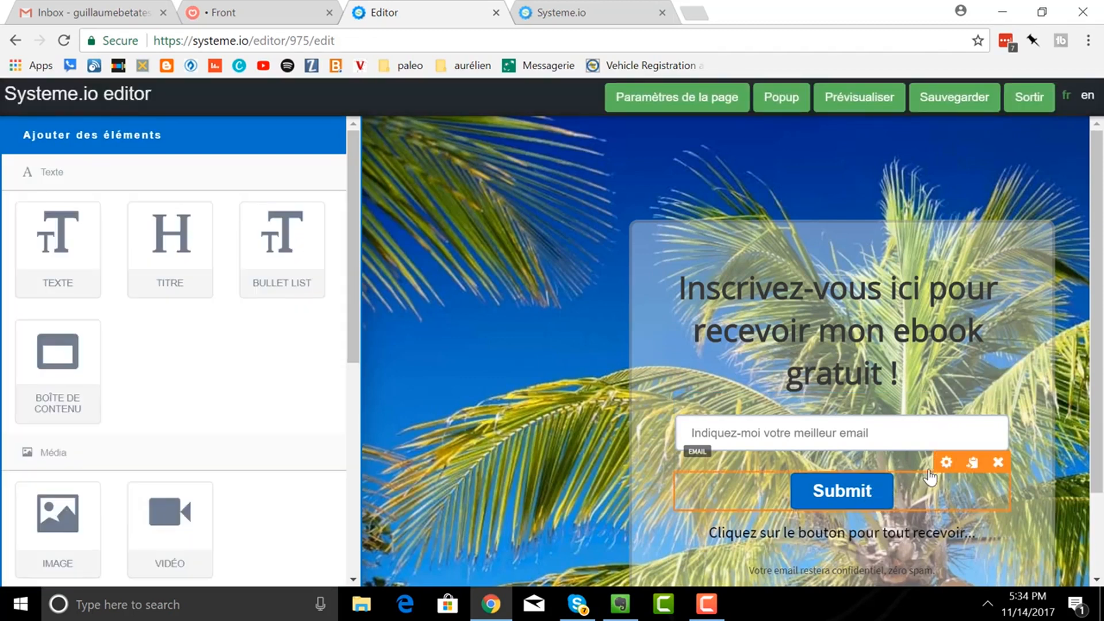
pyautogui.click(849, 496)
pyautogui.click(870, 498)
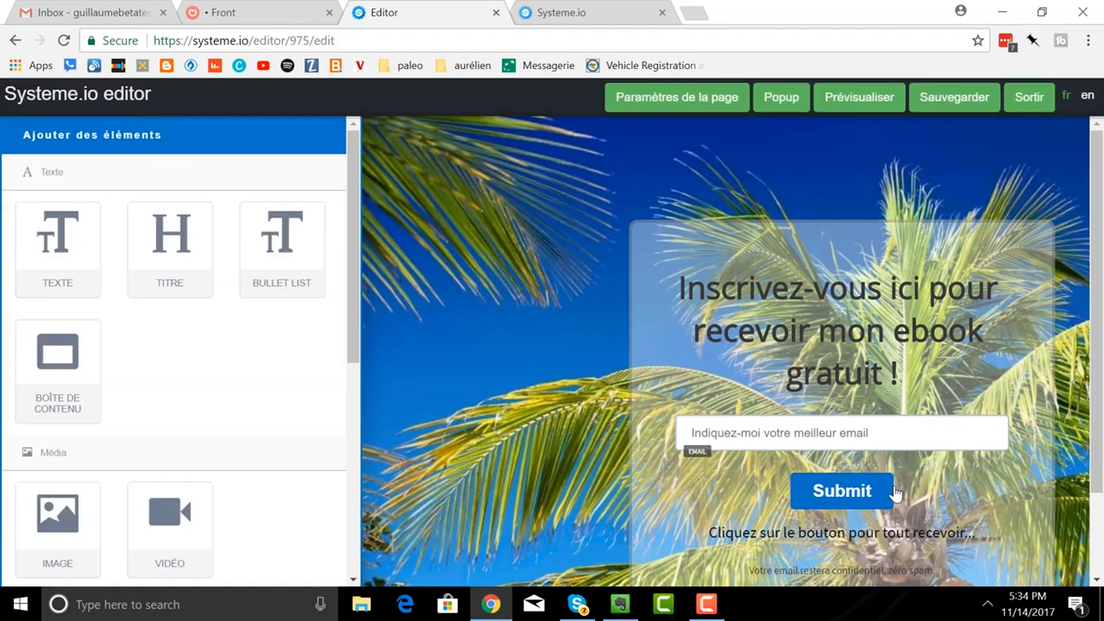
pyautogui.click(871, 503)
pyautogui.click(899, 487)
pyautogui.click(881, 492)
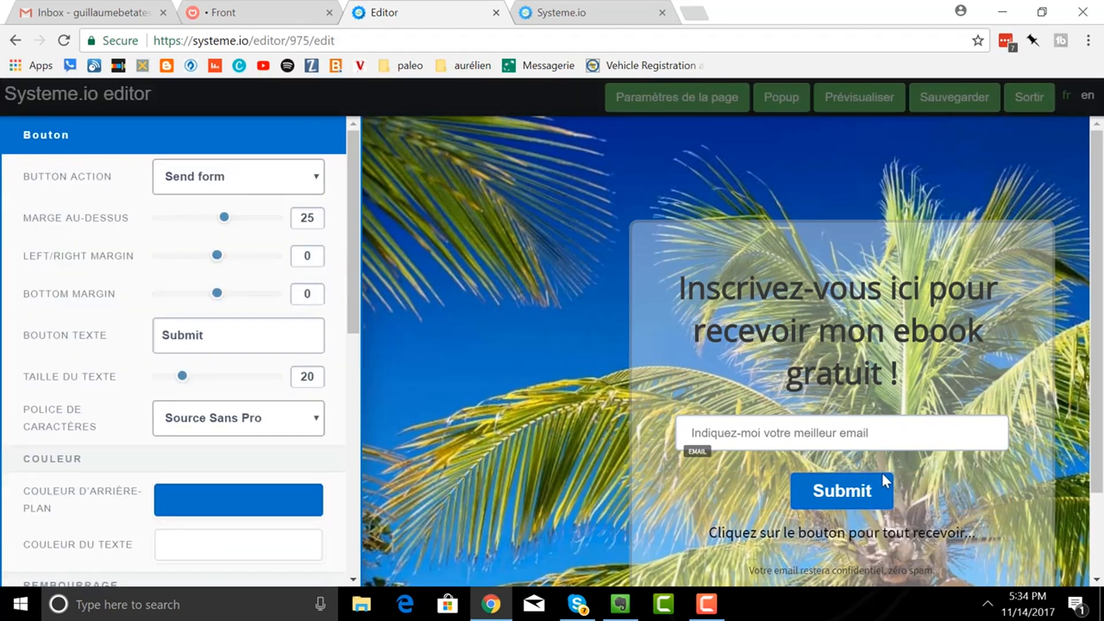
pyautogui.click(794, 488)
pyautogui.click(861, 492)
pyautogui.moveTo(226, 340); pyautogui.dragTo(127, 341)
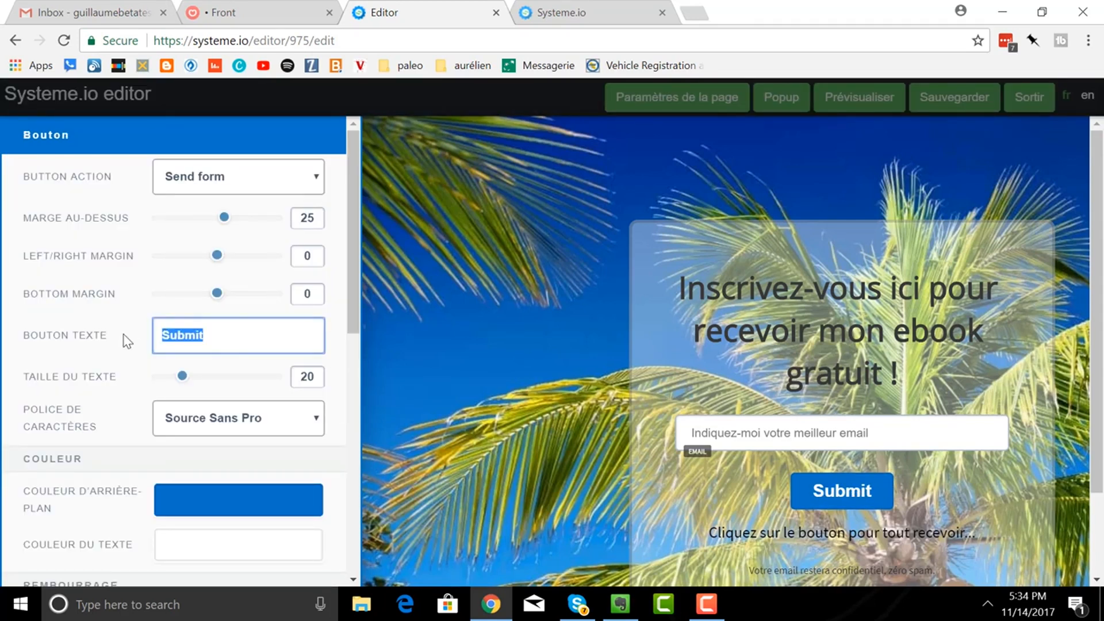
pyautogui.write('Clique')
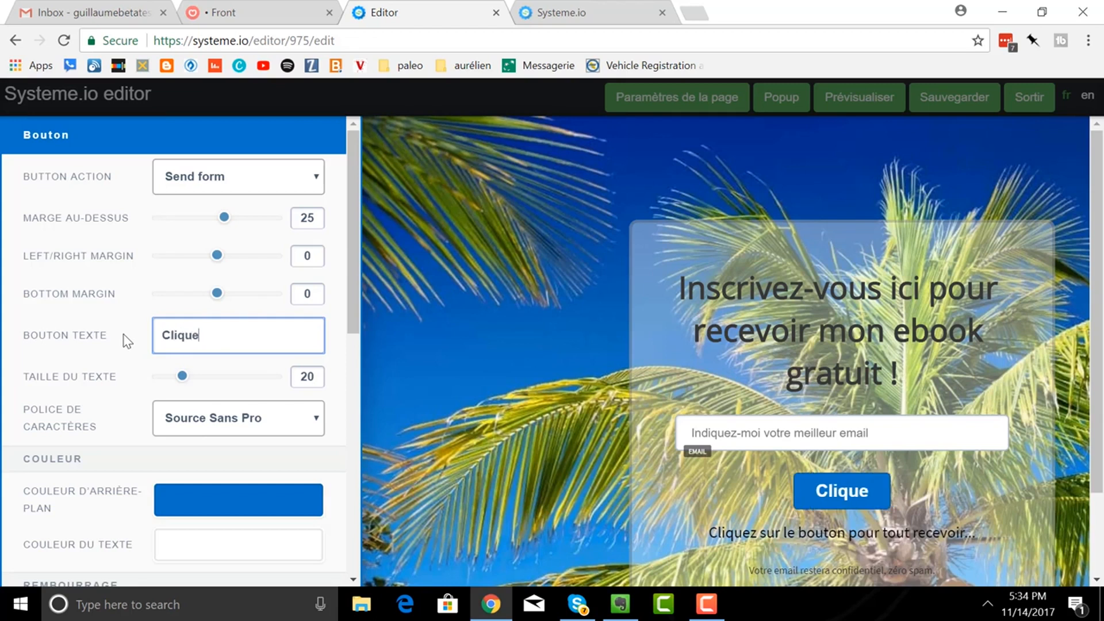
pyautogui.write('z ici')
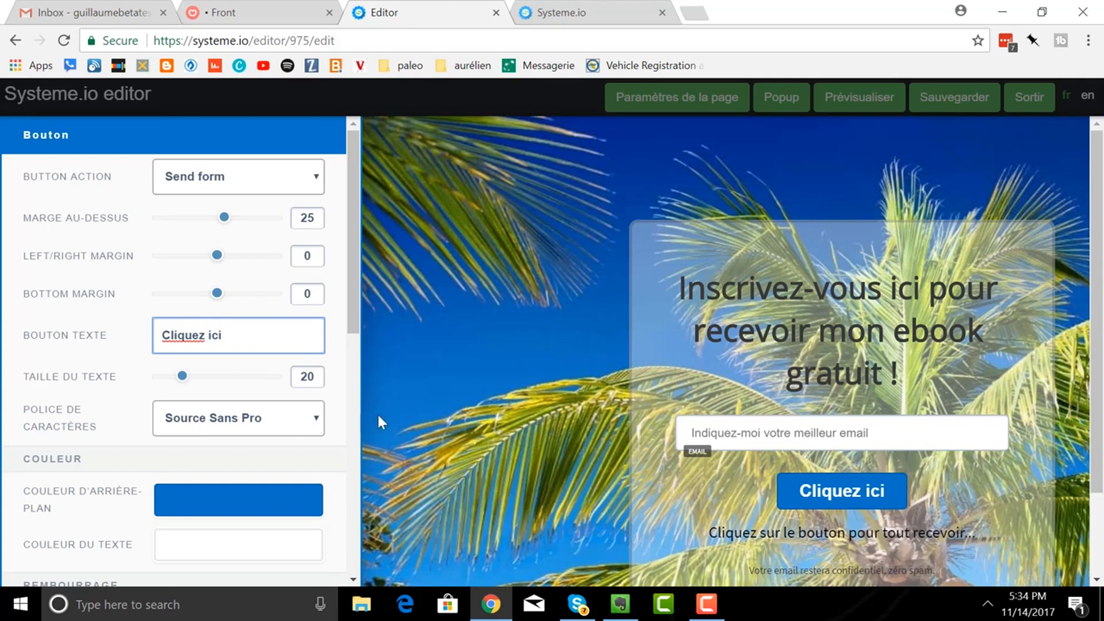
pyautogui.click(691, 360)
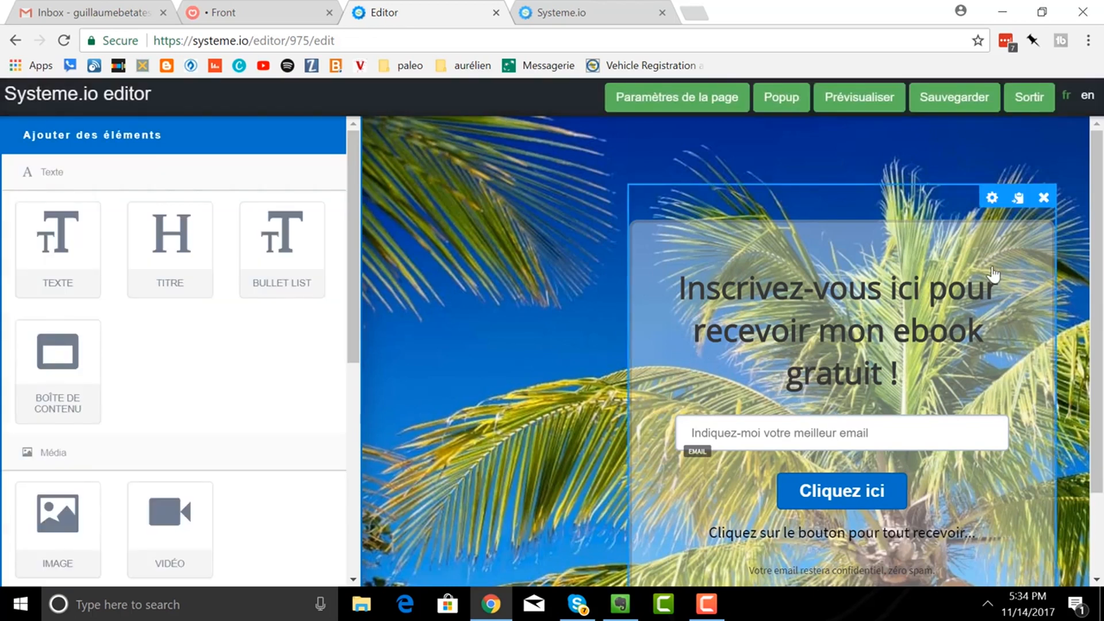
# - Give the capture box a fully opaque light red background, E75353
pyautogui.click(993, 199)
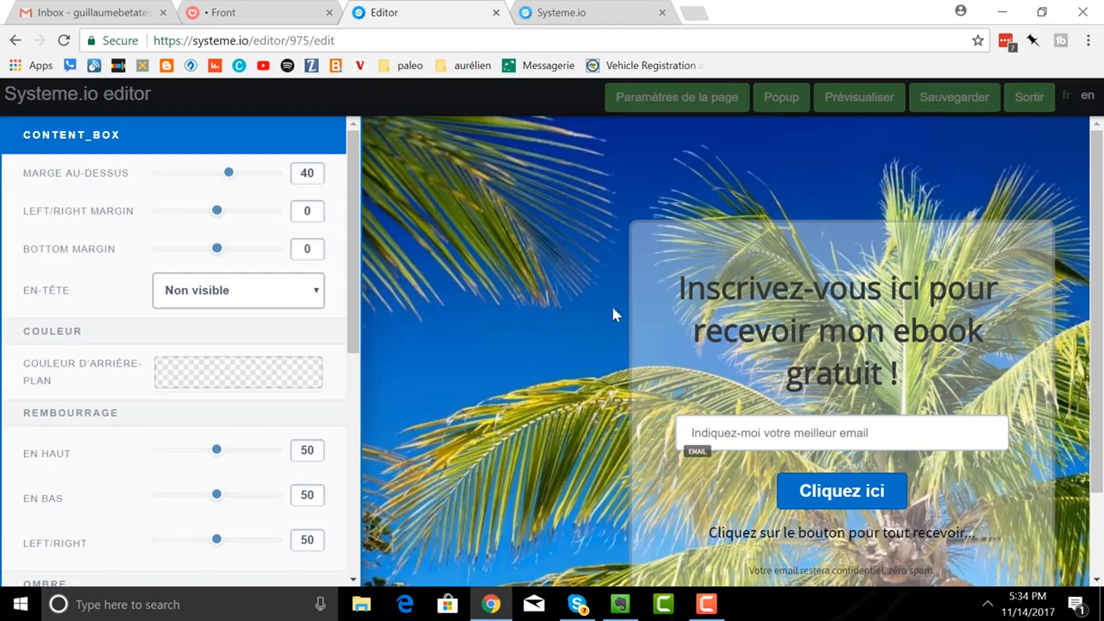
pyautogui.scroll(-3, 214, 375)
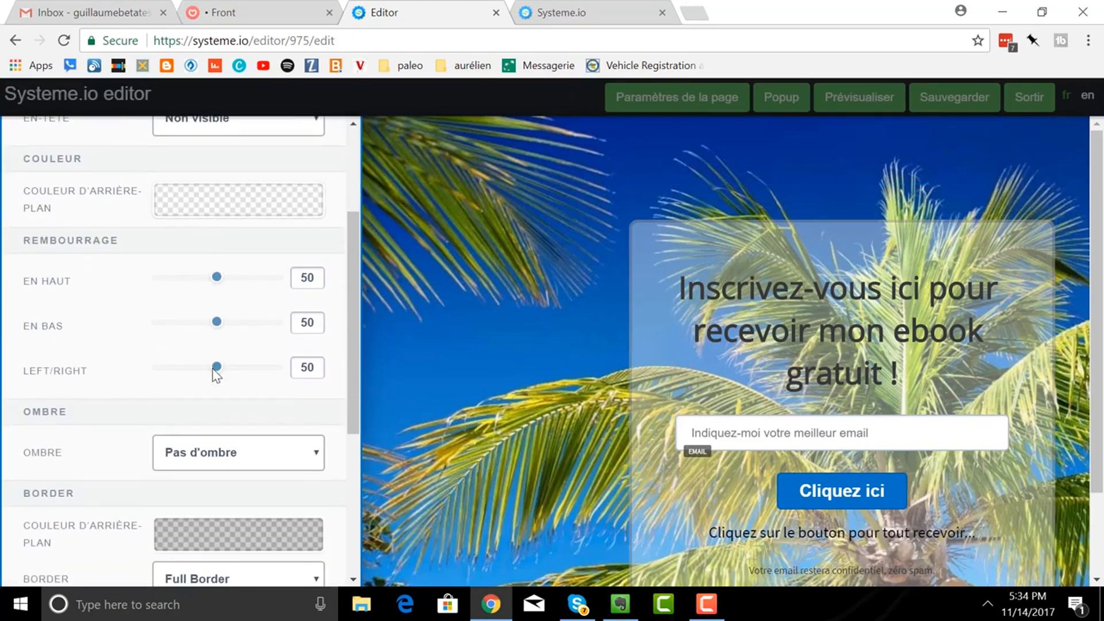
pyautogui.scroll(-2, 215, 376)
pyautogui.scroll(3, 213, 375)
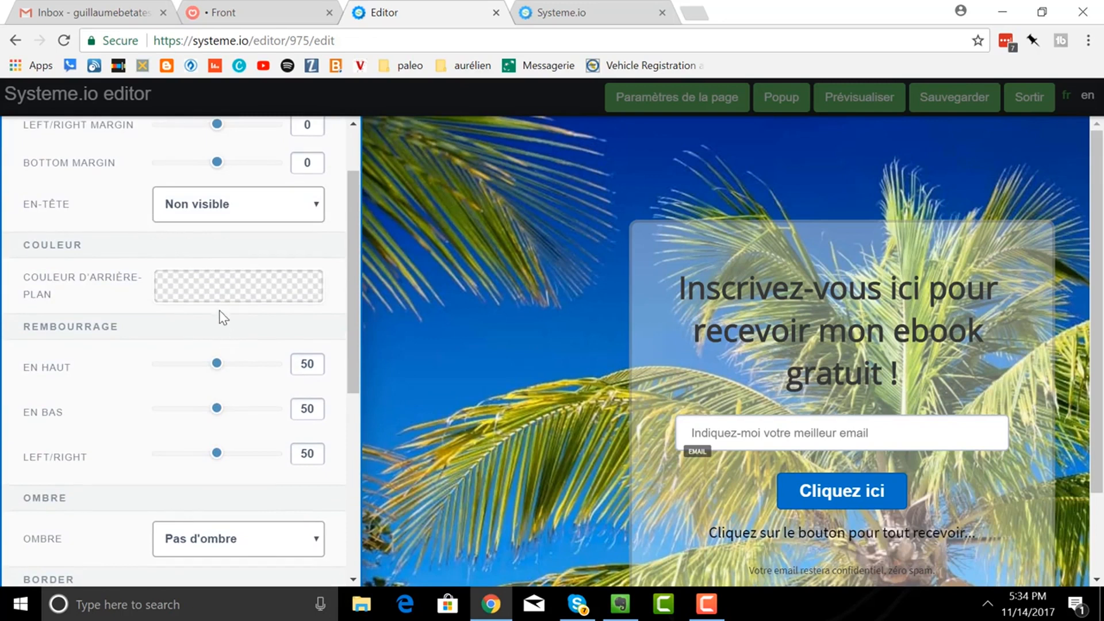
pyautogui.click(213, 295)
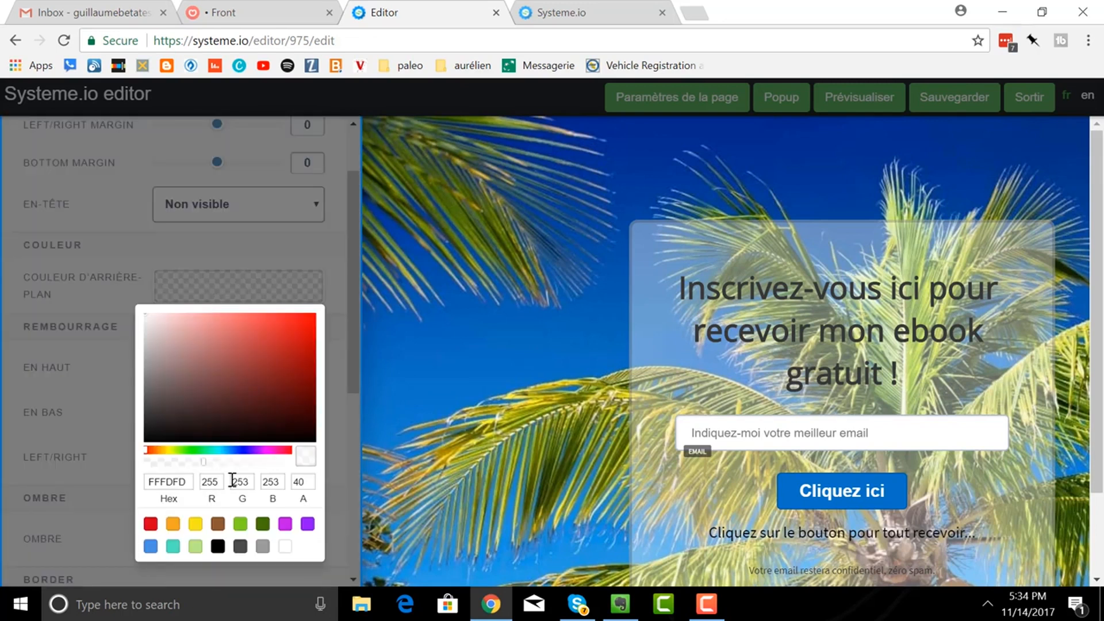
pyautogui.moveTo(204, 464); pyautogui.dragTo(293, 465)
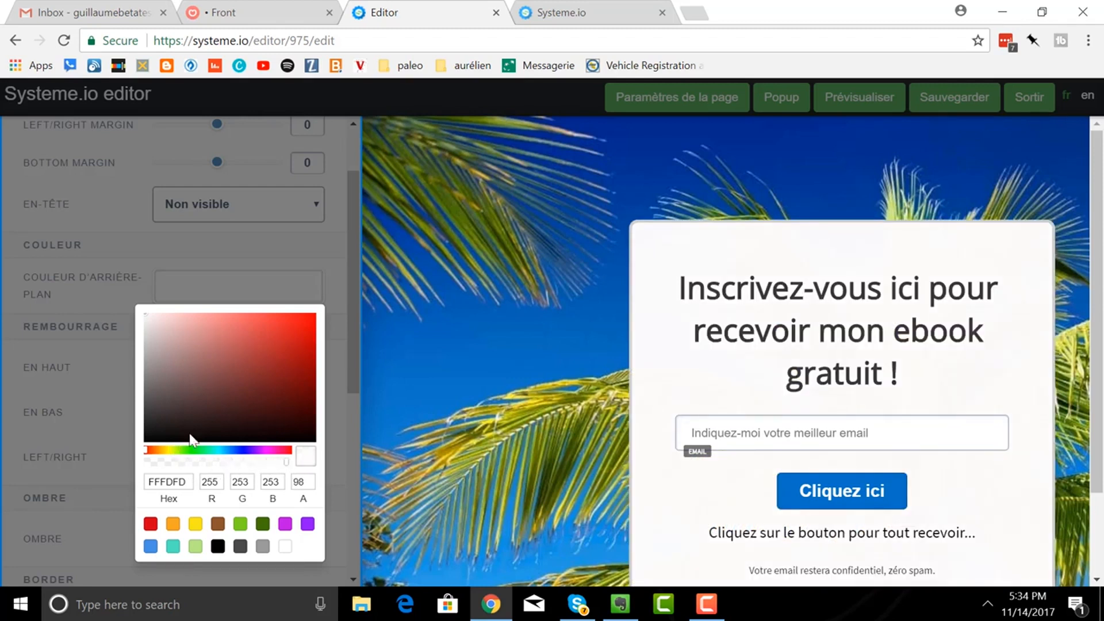
pyautogui.click(285, 331)
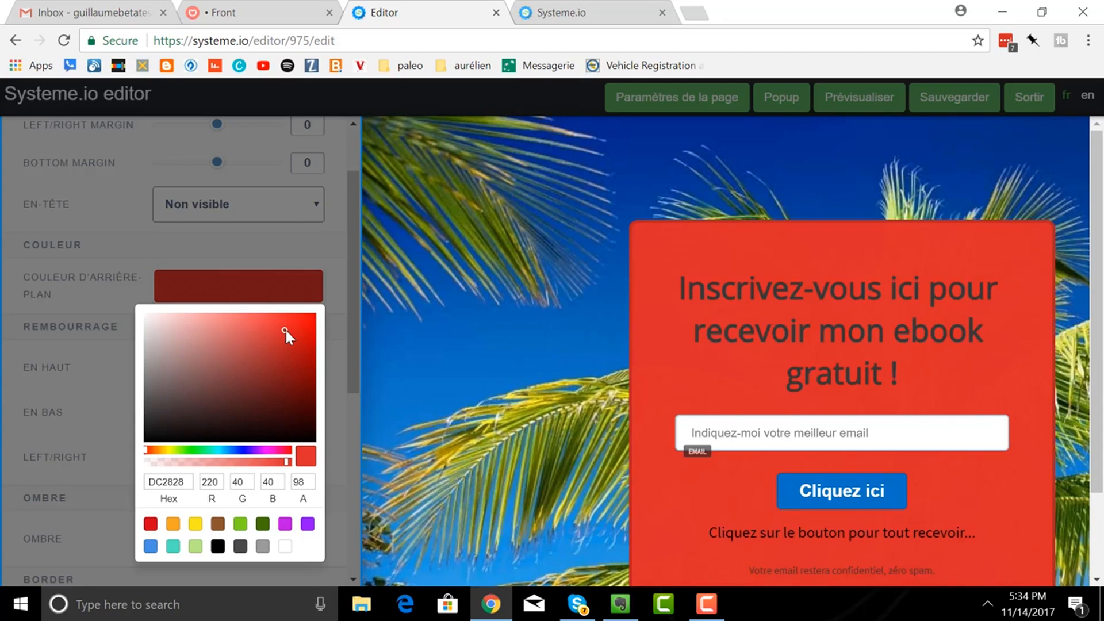
pyautogui.click(260, 340)
pyautogui.click(254, 326)
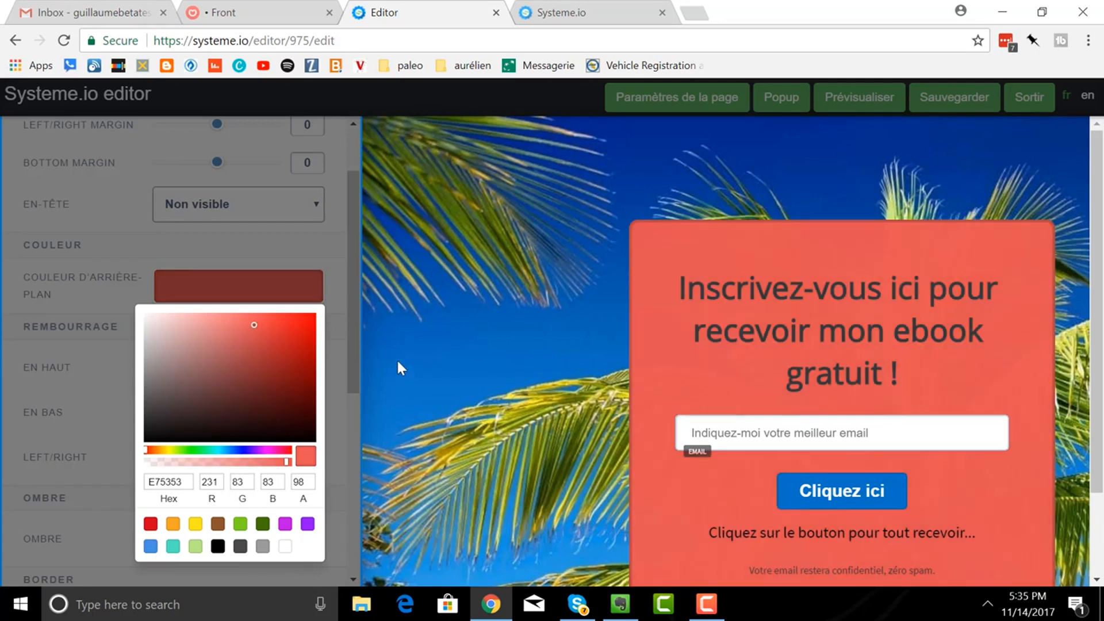
# - Save the capture page and exit the editor back to the dashboard
pyautogui.click(399, 364)
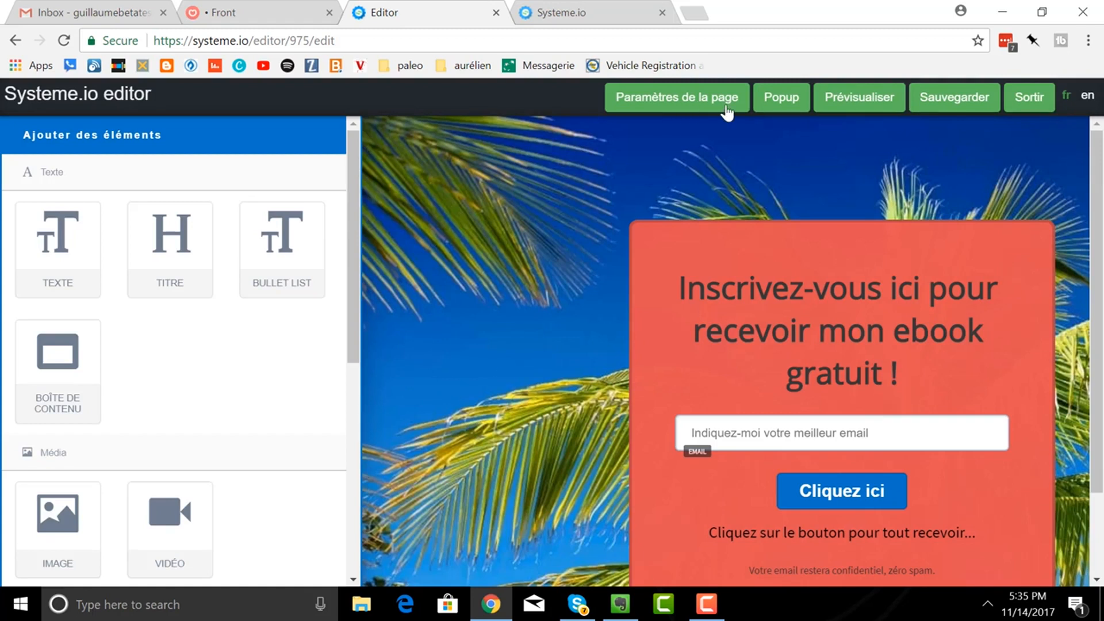
pyautogui.click(946, 110)
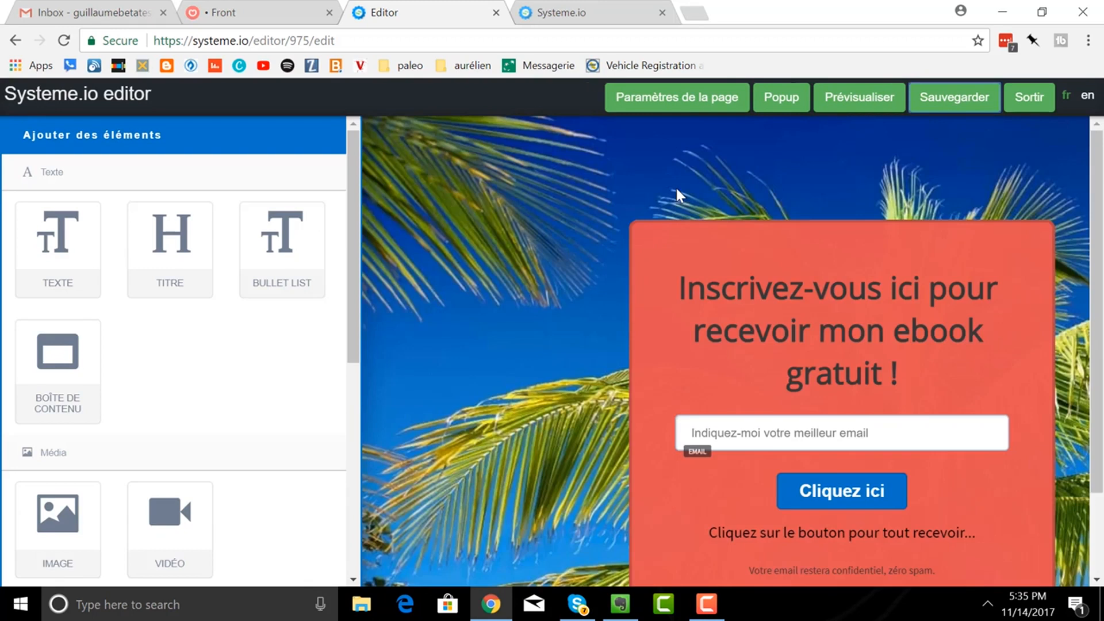
pyautogui.click(1029, 110)
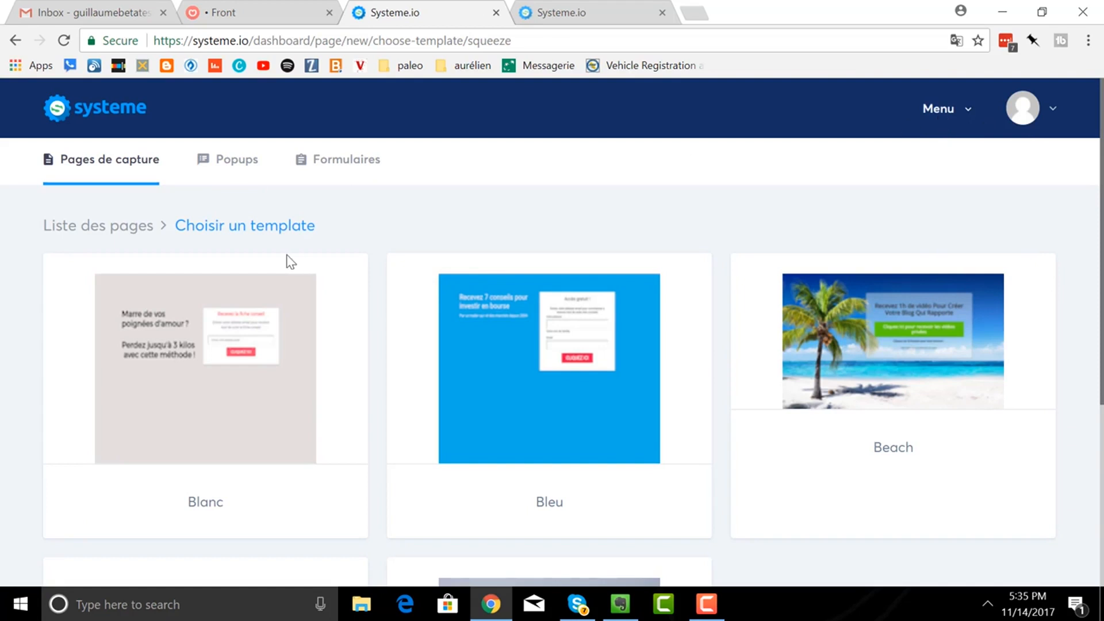
# - From the capture pages list, open la page de la plage live and select its URL
pyautogui.click(86, 228)
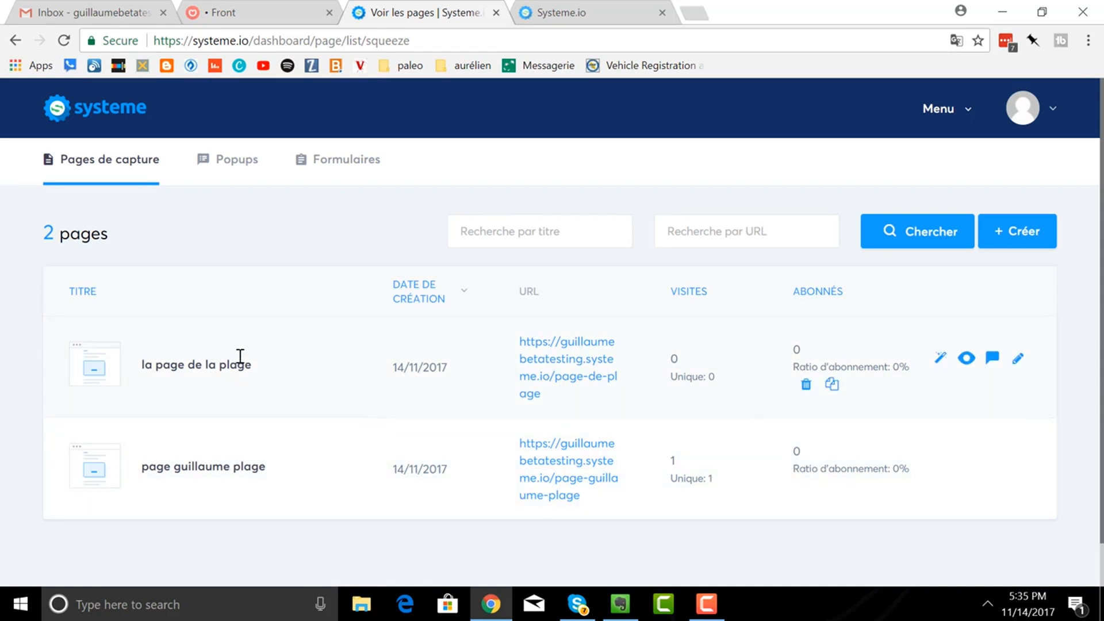
pyautogui.click(536, 373)
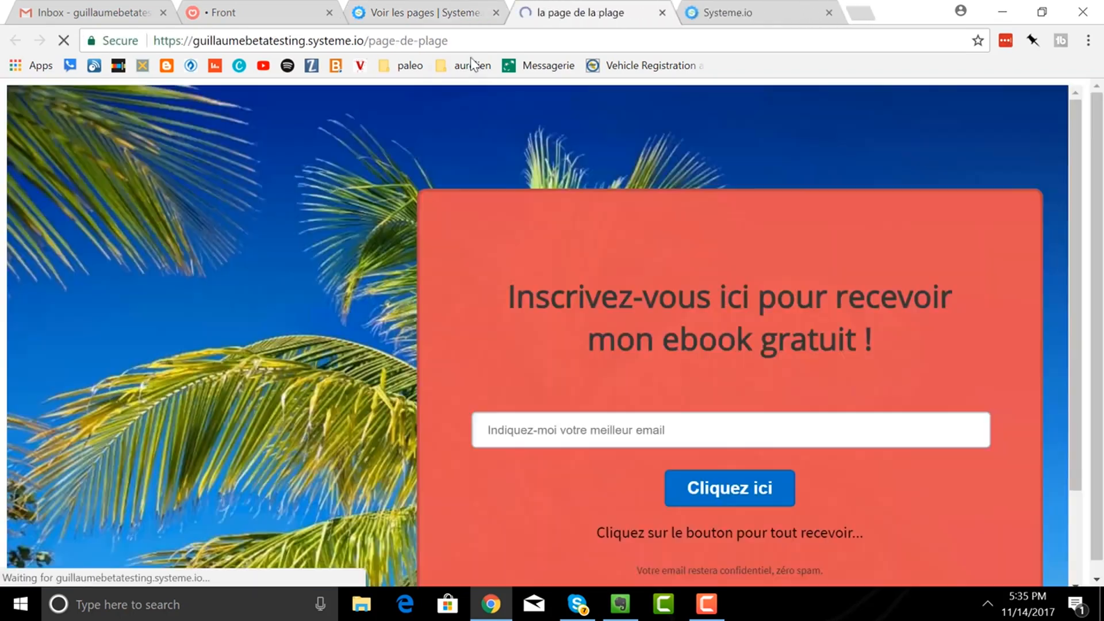
pyautogui.moveTo(471, 44); pyautogui.dragTo(130, 48)
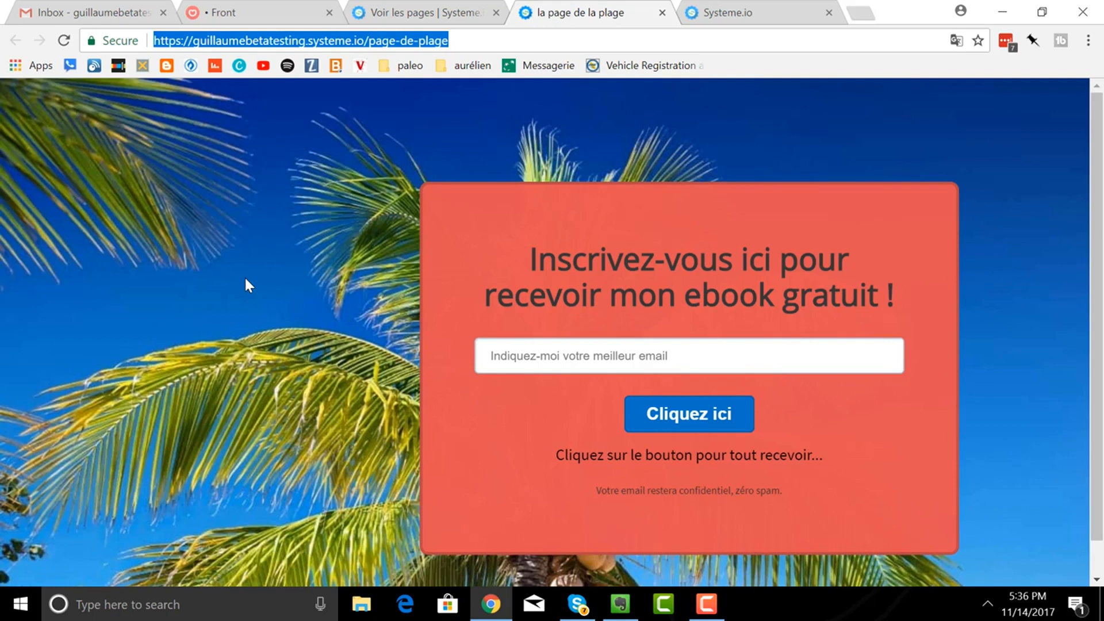
pyautogui.click(379, 16)
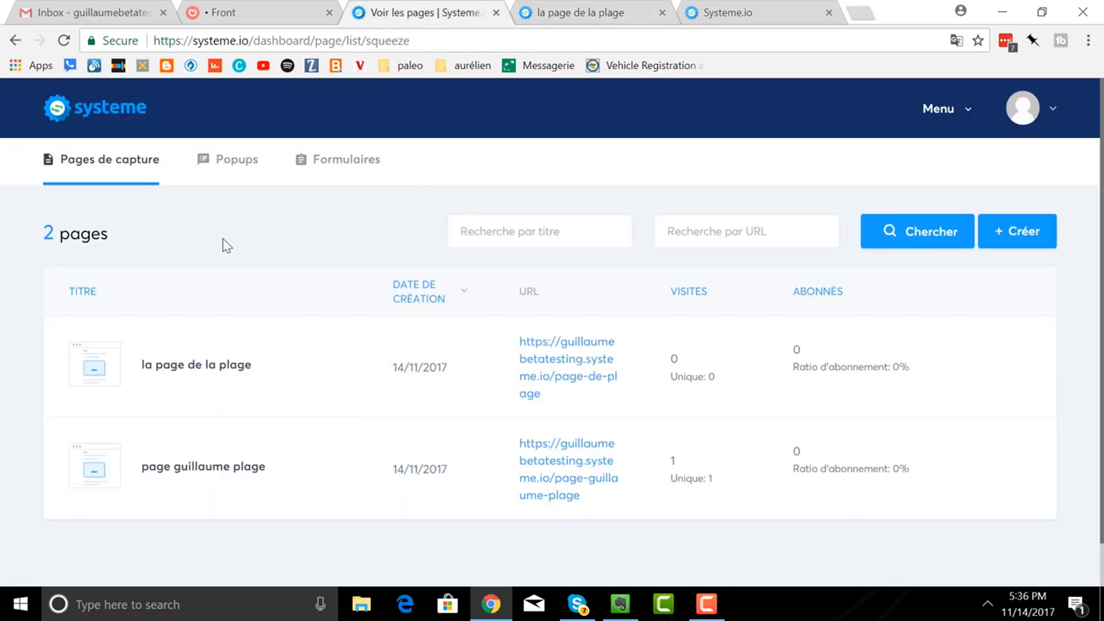
pyautogui.moveTo(194, 364)
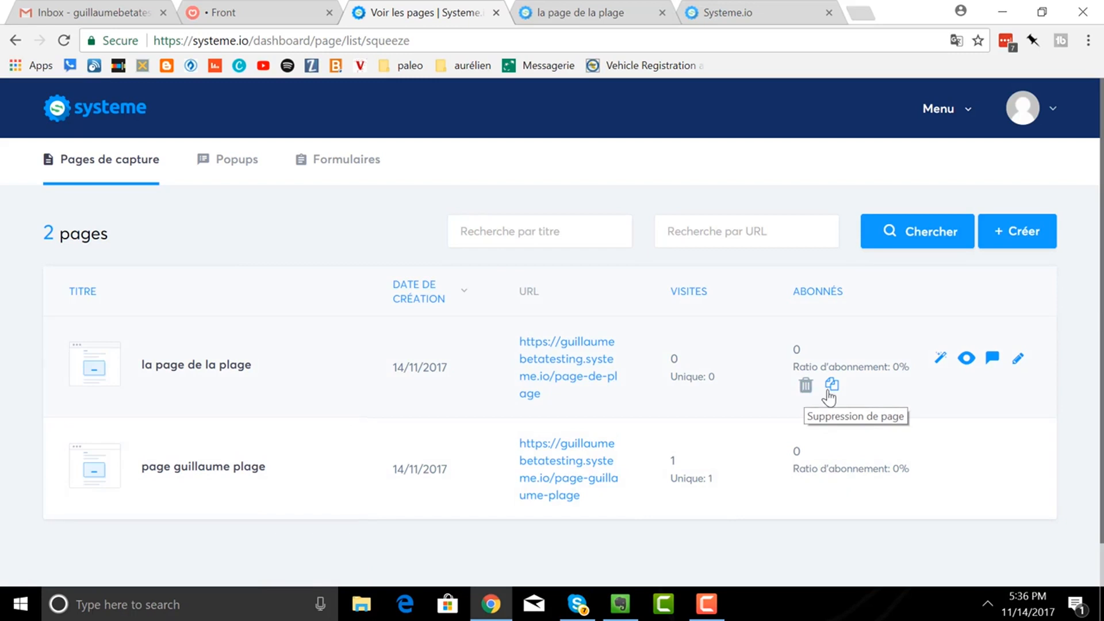
pyautogui.click(938, 362)
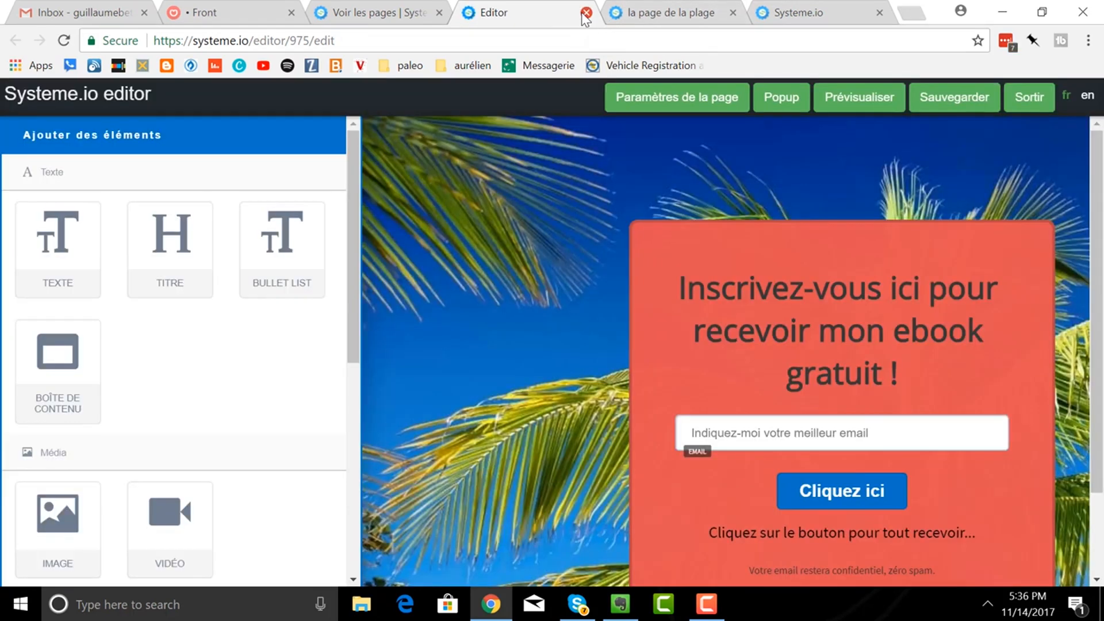
pyautogui.click(586, 12)
pyautogui.moveTo(981, 370)
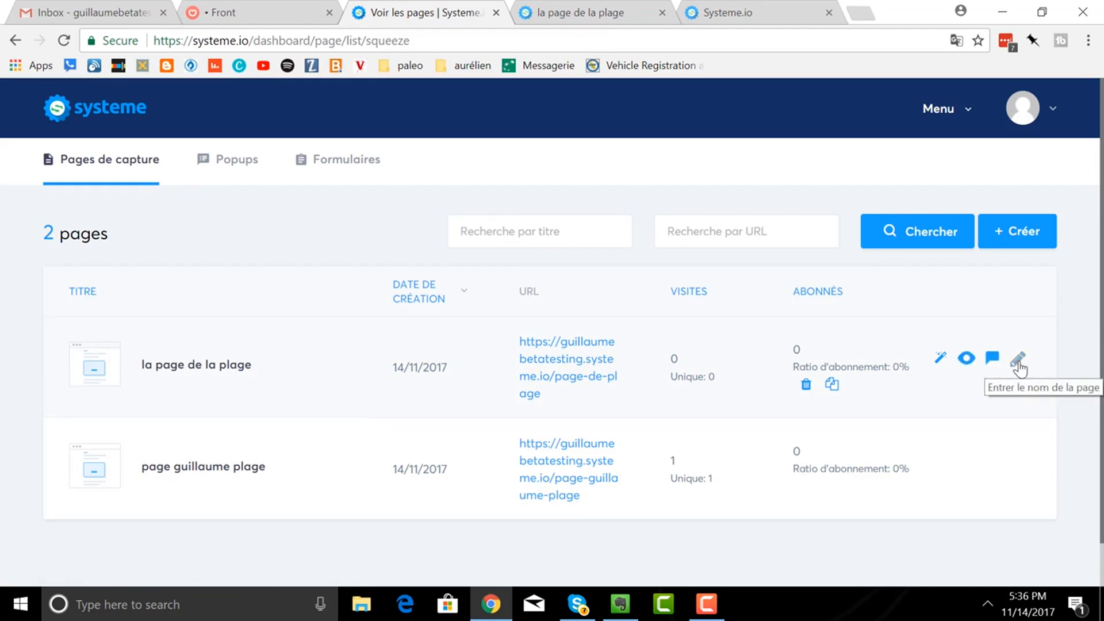
# - Create a welcome-email automation rule triggered by signups on la page de la plage
pyautogui.click(988, 361)
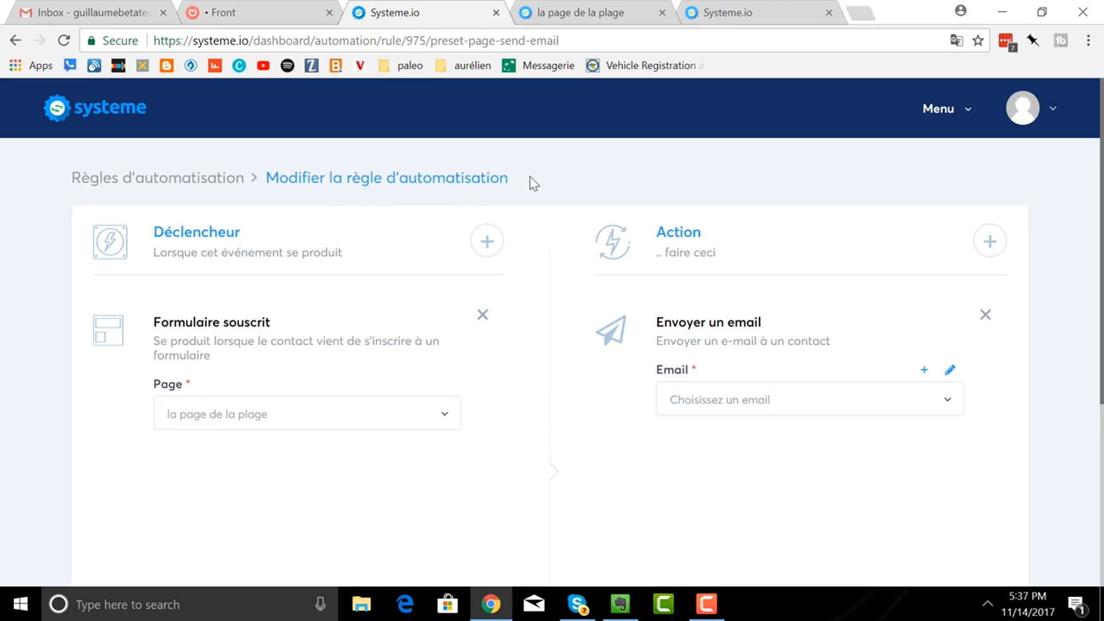
pyautogui.click(946, 118)
pyautogui.click(947, 413)
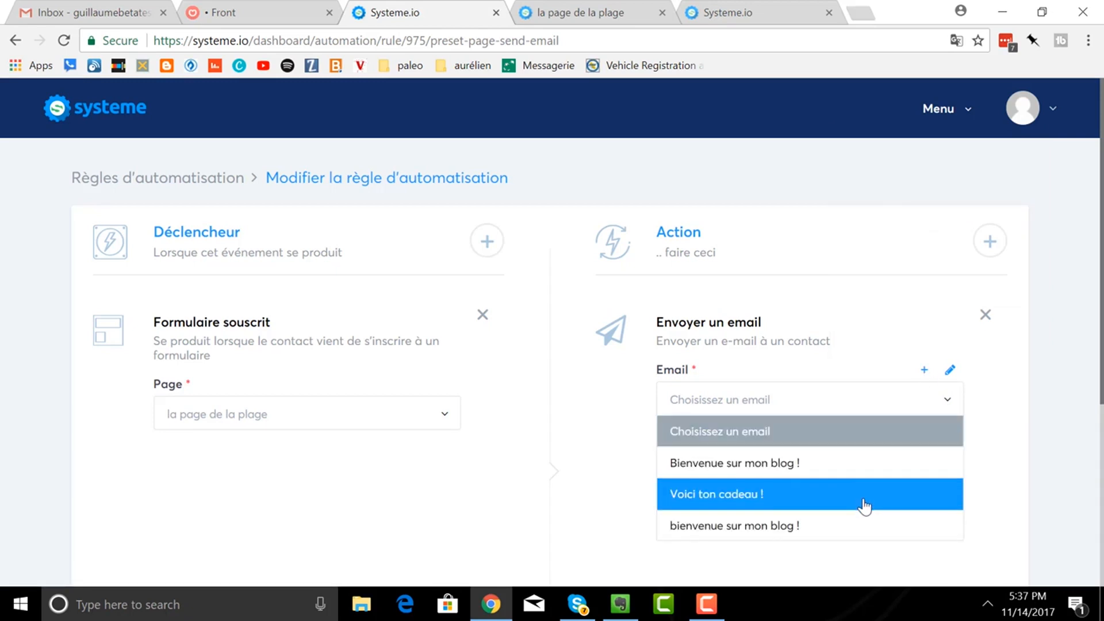
pyautogui.click(787, 417)
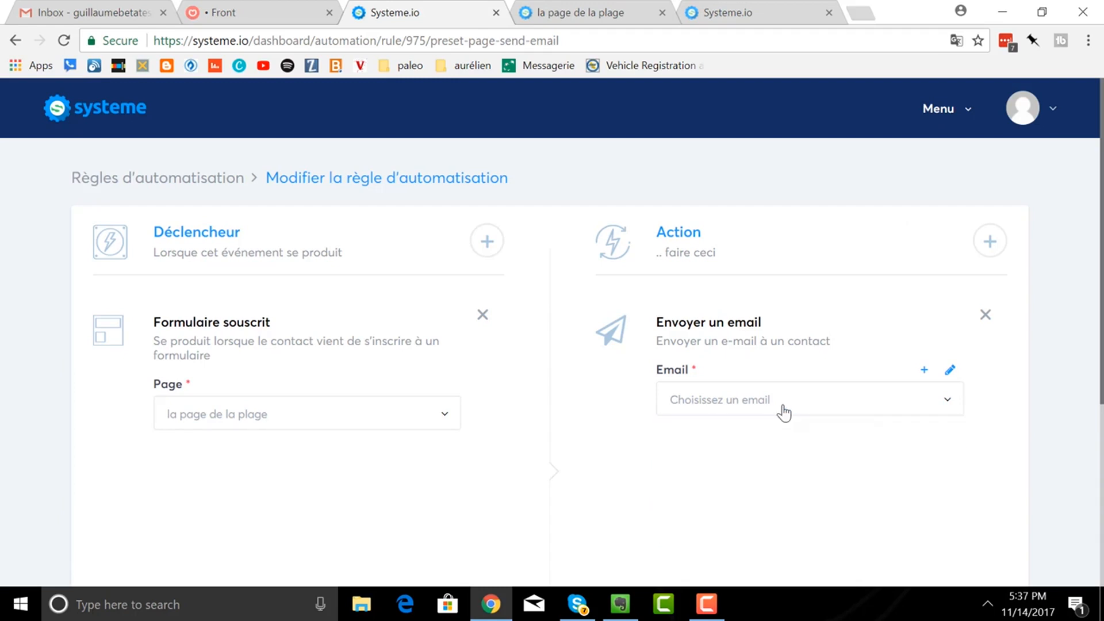
pyautogui.click(924, 373)
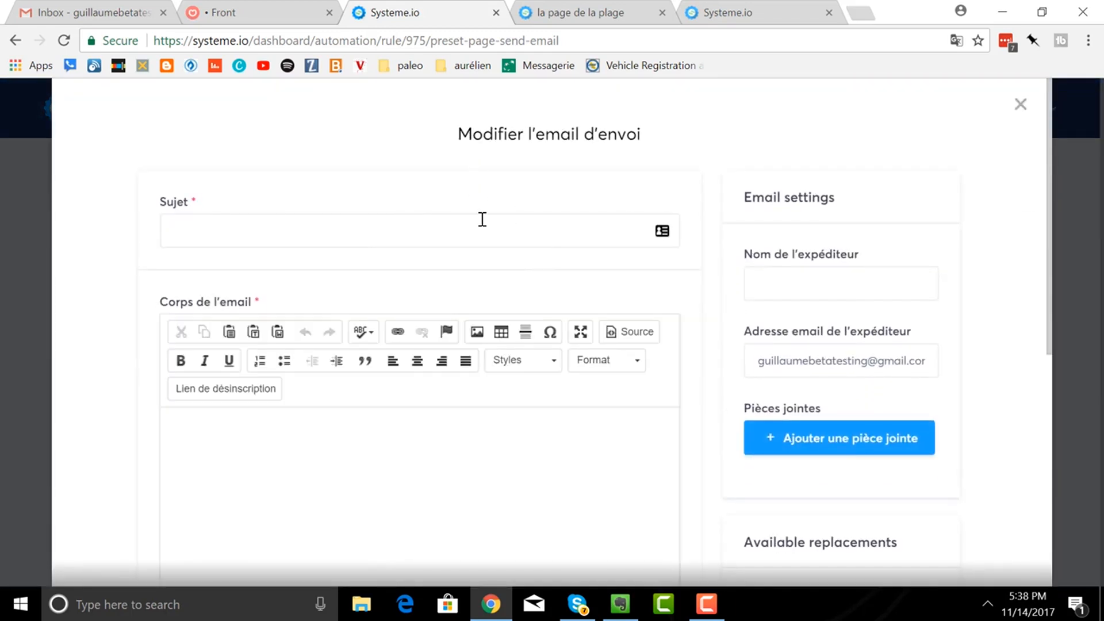
pyautogui.click(1020, 105)
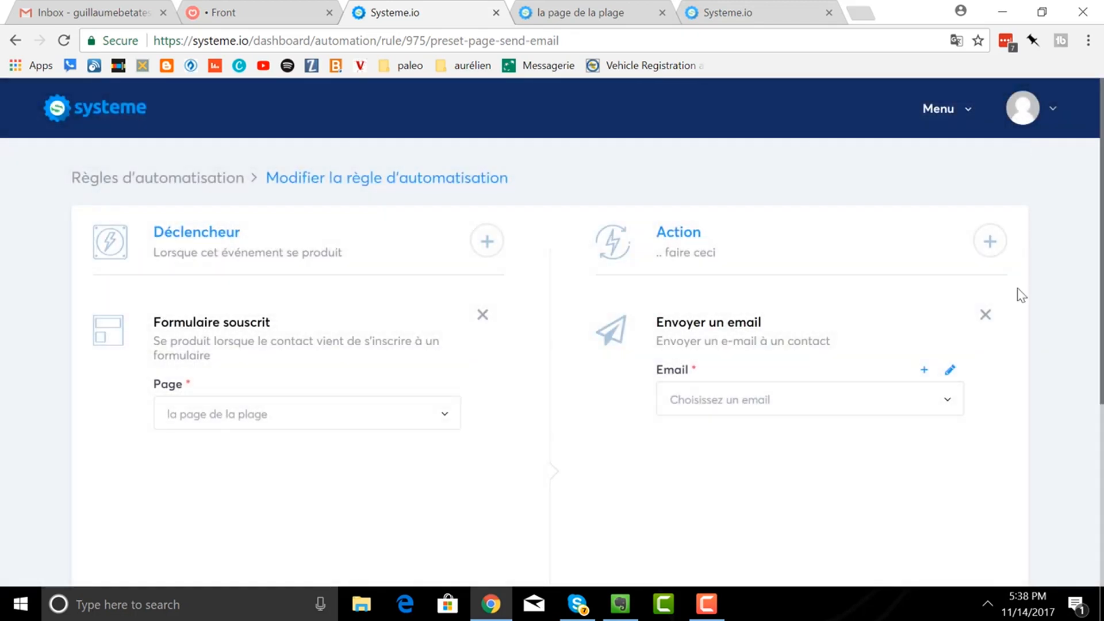
pyautogui.click(952, 372)
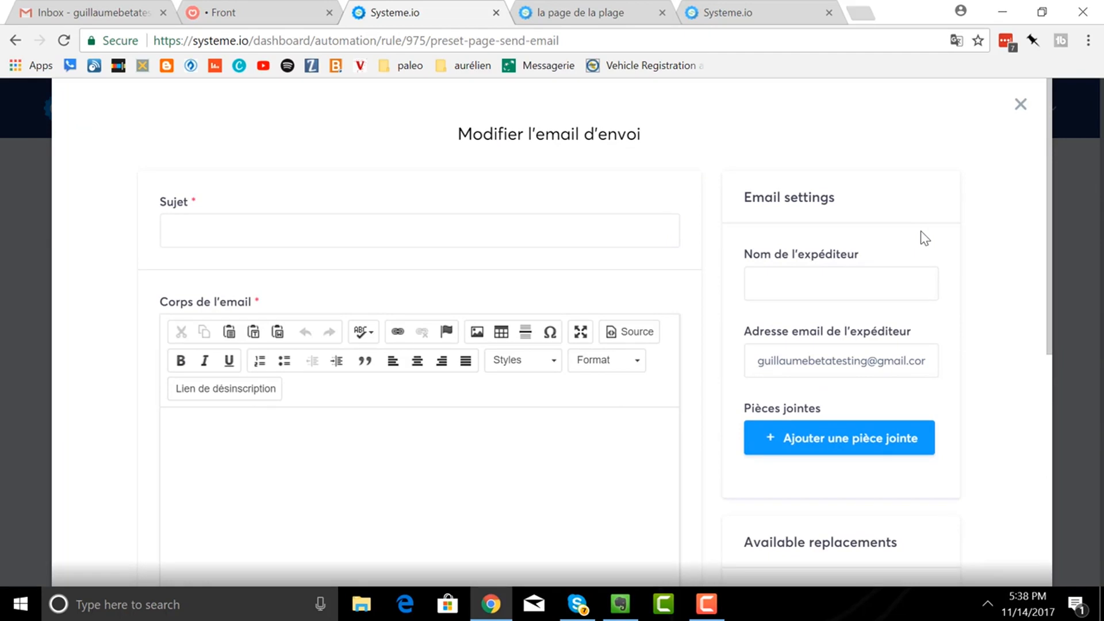
pyautogui.scroll(-2, 895, 382)
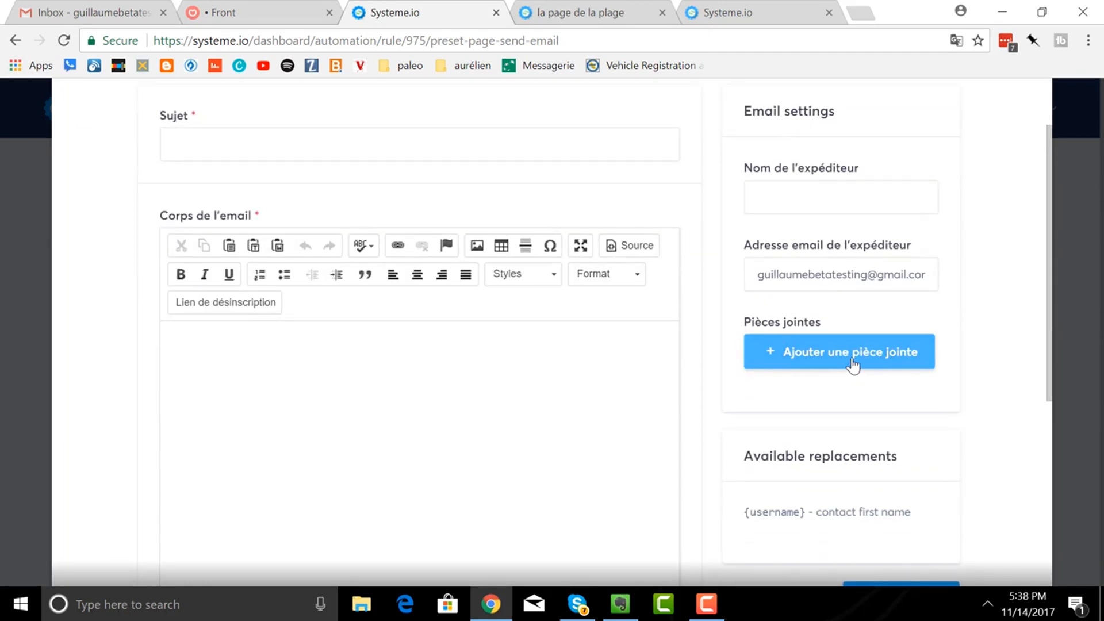
pyautogui.scroll(2, 941, 253)
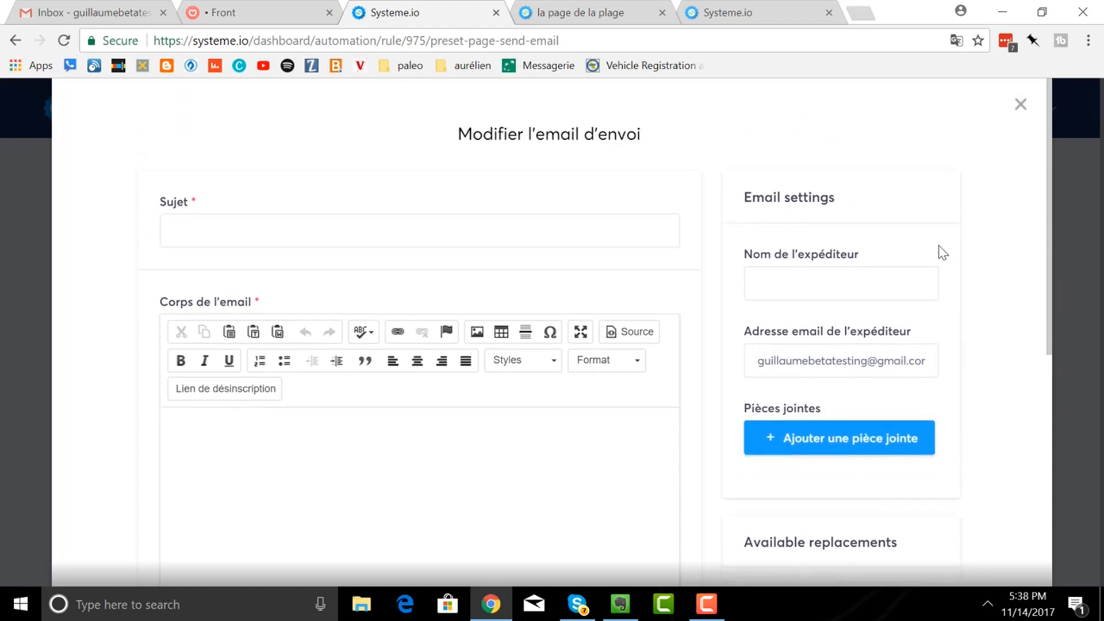
pyautogui.click(1019, 105)
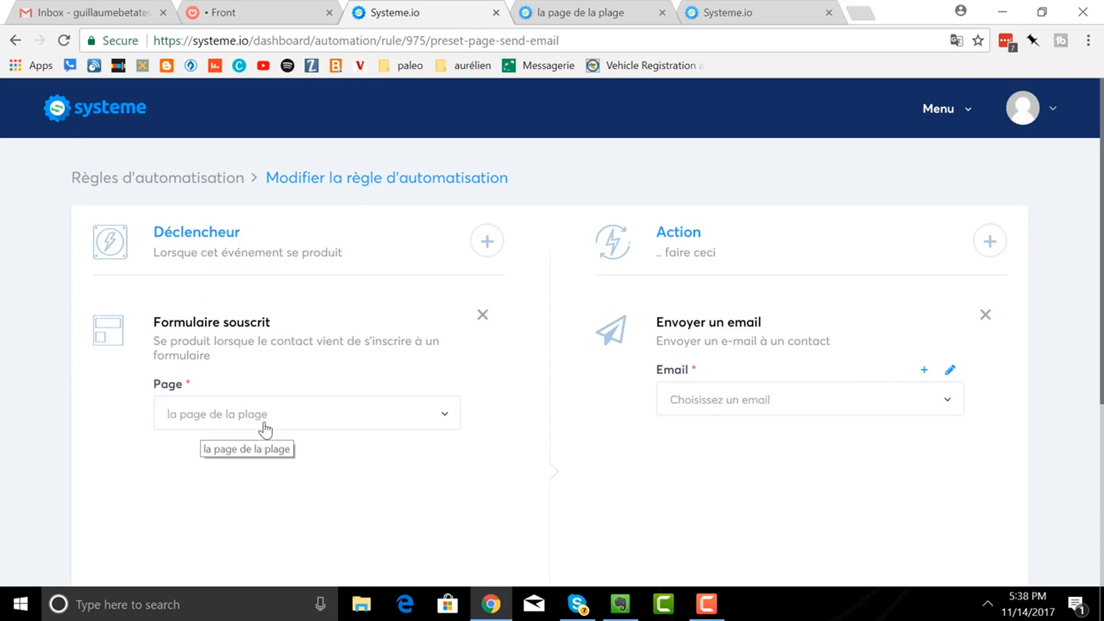
# - Choose the 'Voici ton cadeau !' email for the rule and save it
pyautogui.click(948, 405)
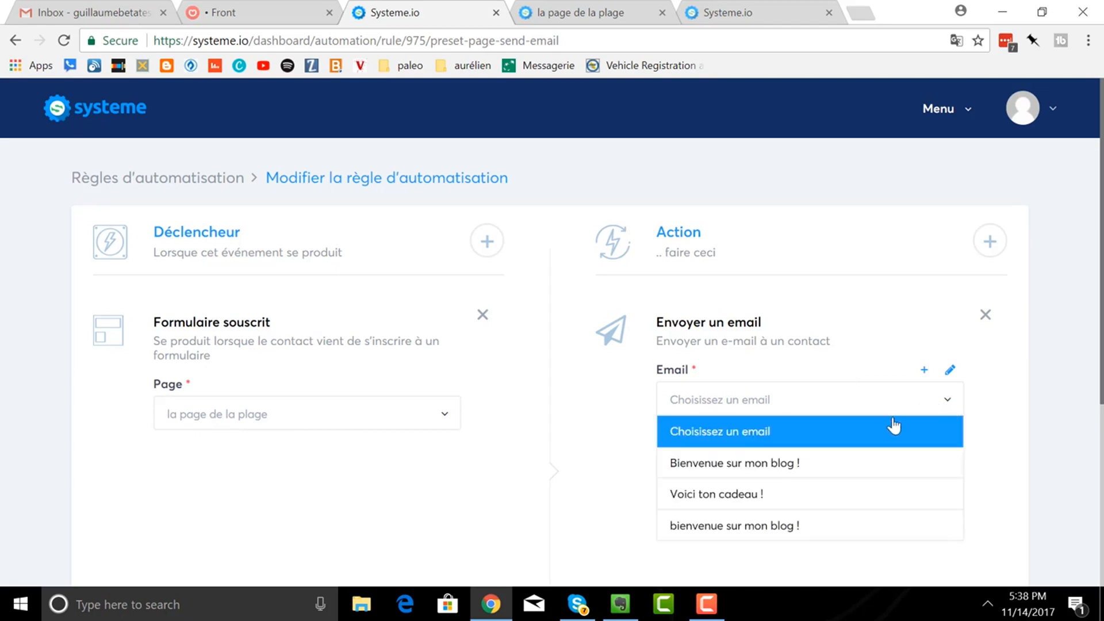
pyautogui.click(861, 502)
pyautogui.scroll(-5, 831, 383)
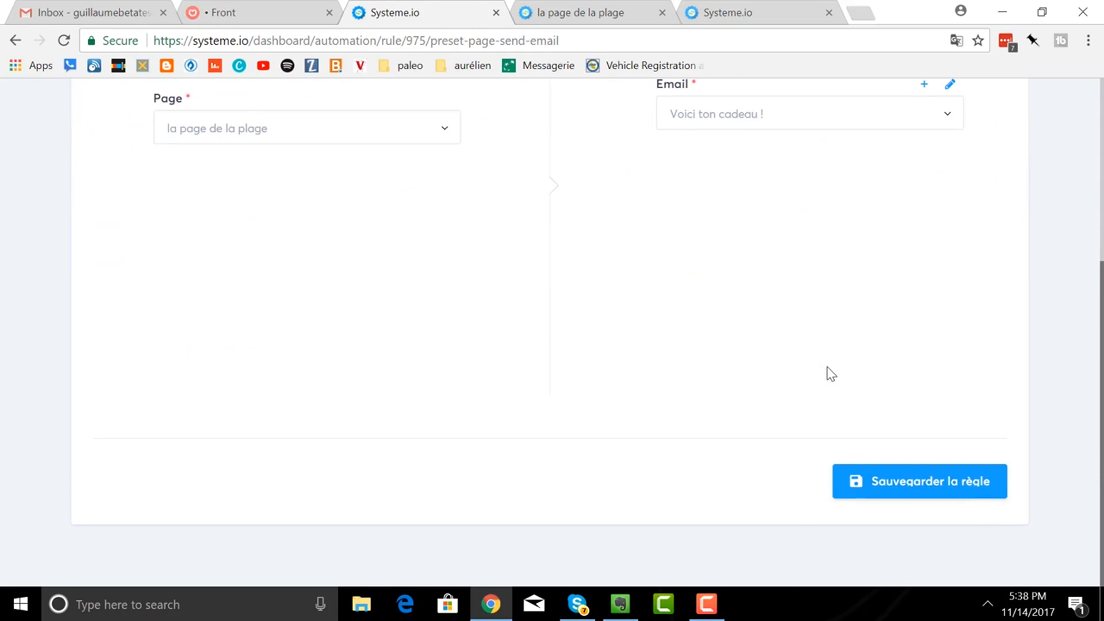
pyautogui.click(892, 498)
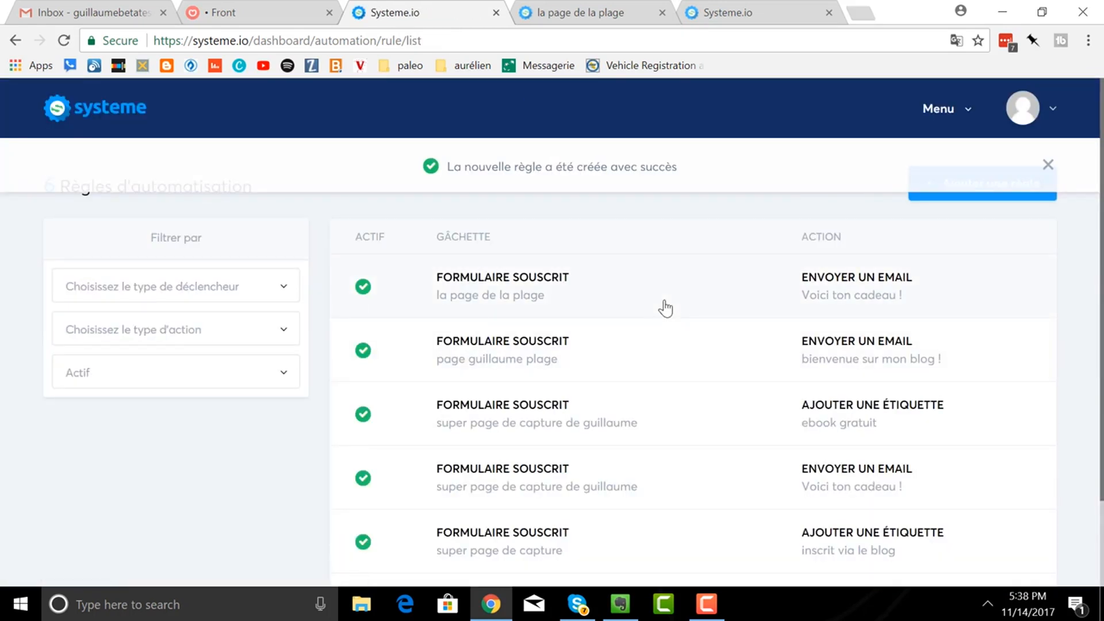
# - Open the live beach capture page from Pages et formulaires
pyautogui.click(944, 117)
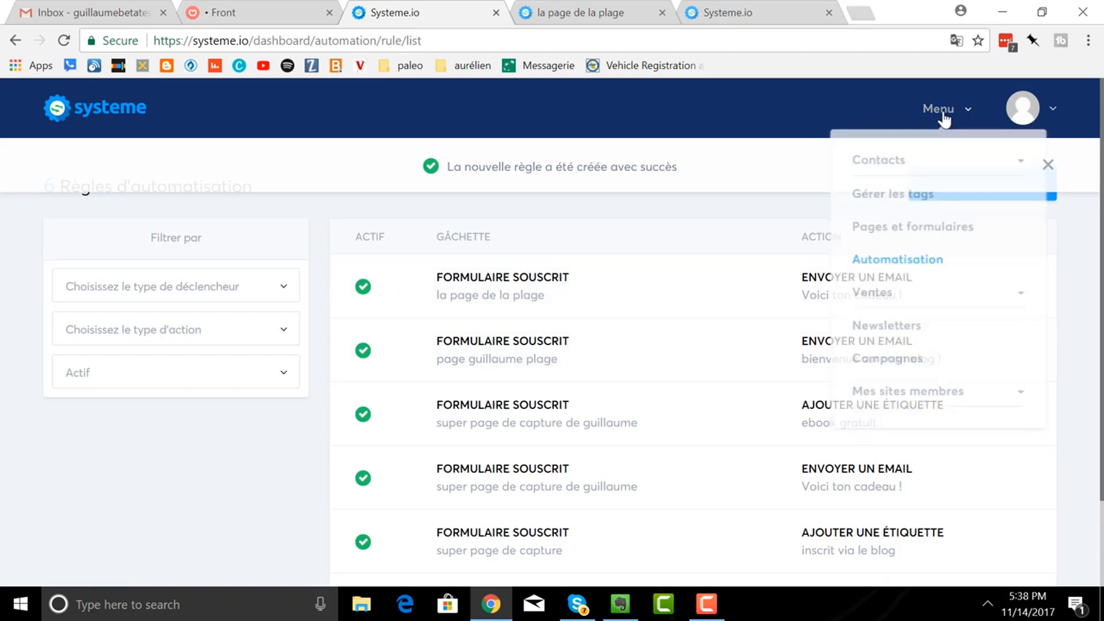
pyautogui.click(890, 230)
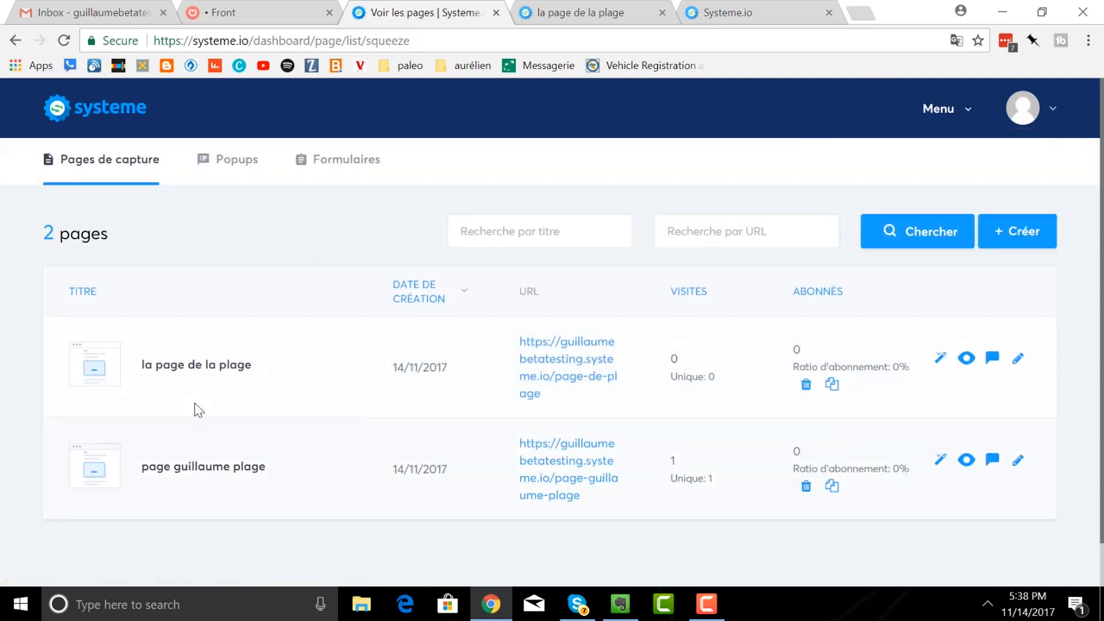
pyautogui.click(537, 368)
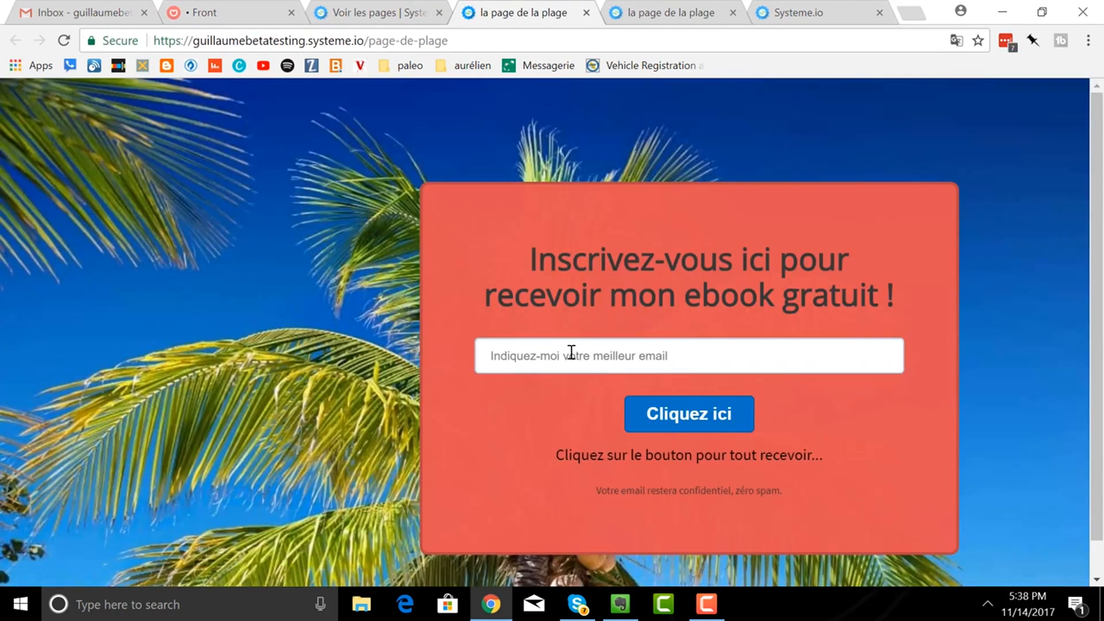
# - Enter a test Gmail address in the beach page form and submit it with Cliquez ici
pyautogui.click(571, 352)
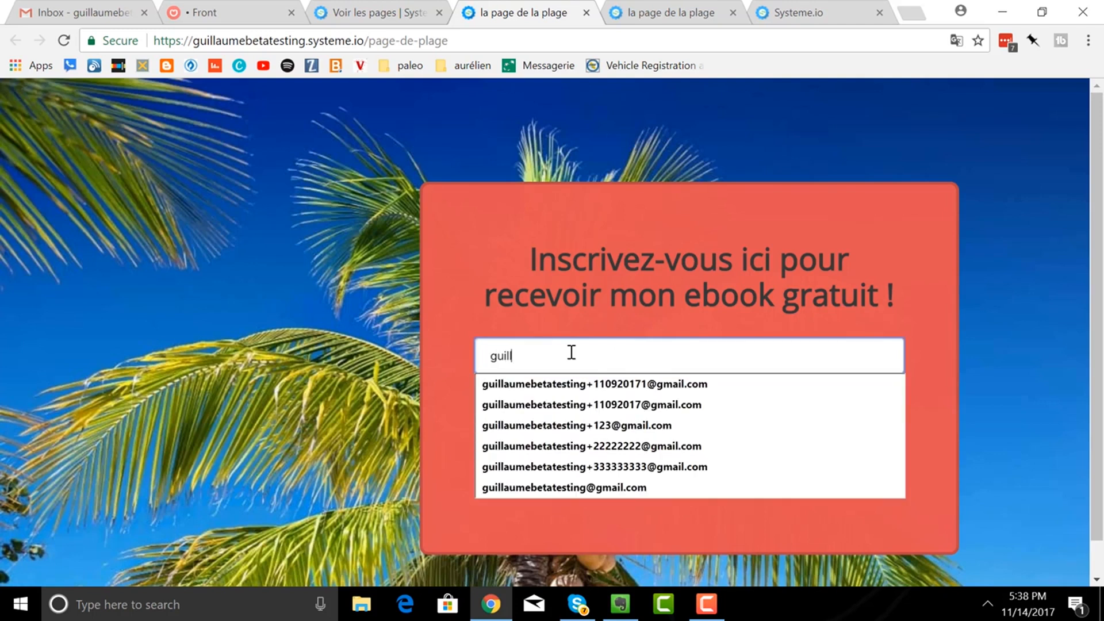
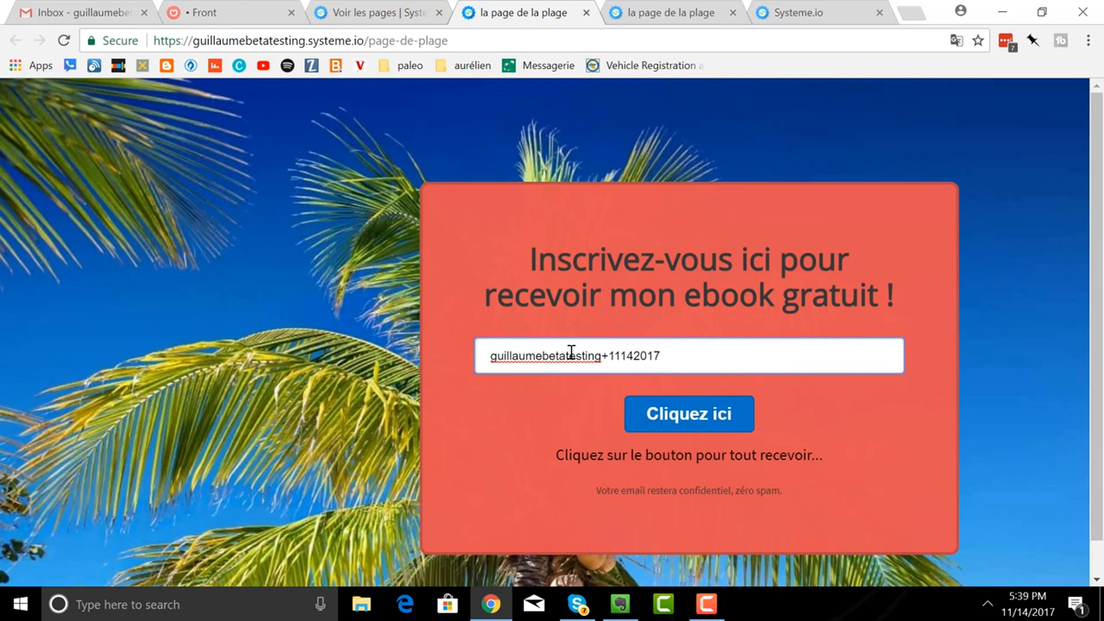
pyautogui.click(675, 423)
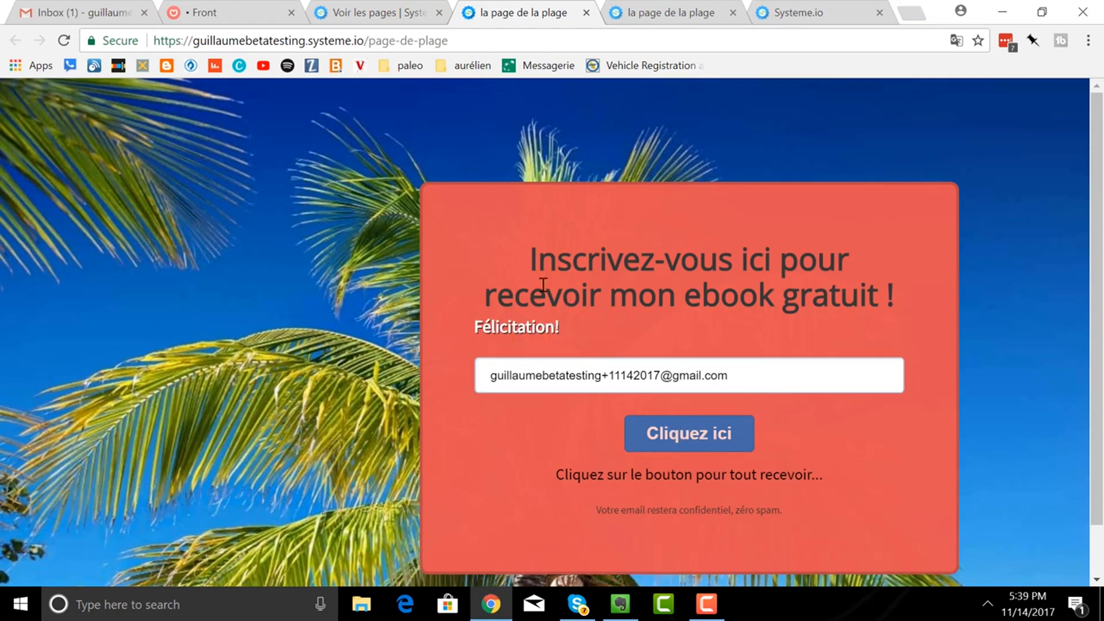
# - Read the 'Voici ton cadeau !' email in Gmail, then return to the Systeme.io pages tab
pyautogui.click(94, 12)
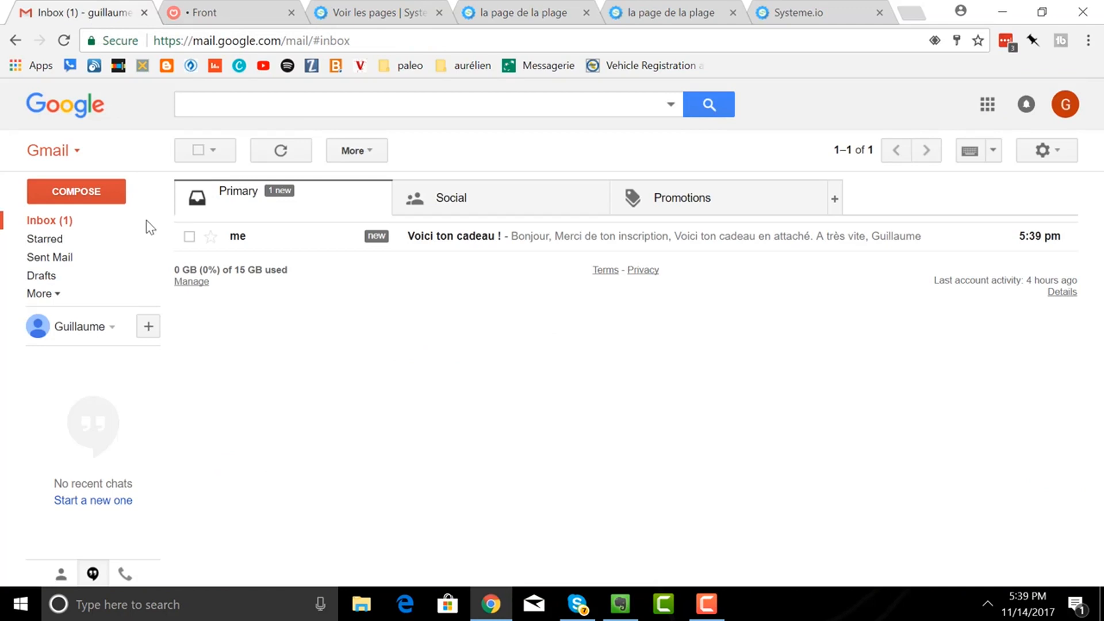
pyautogui.click(459, 252)
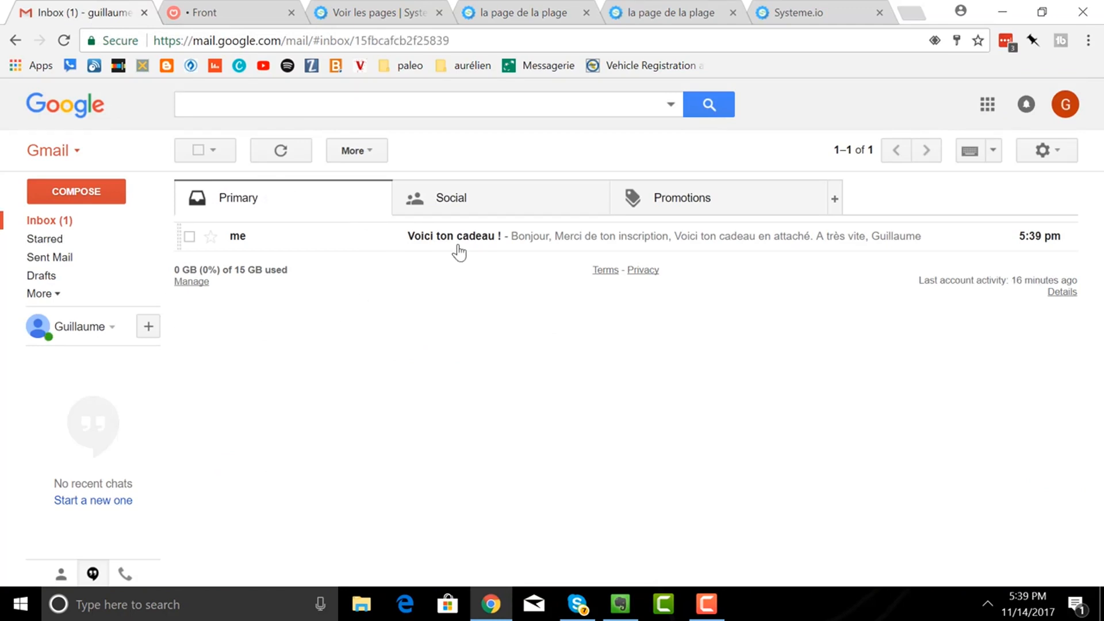
pyautogui.scroll(-3, 515, 239)
pyautogui.scroll(3, 517, 242)
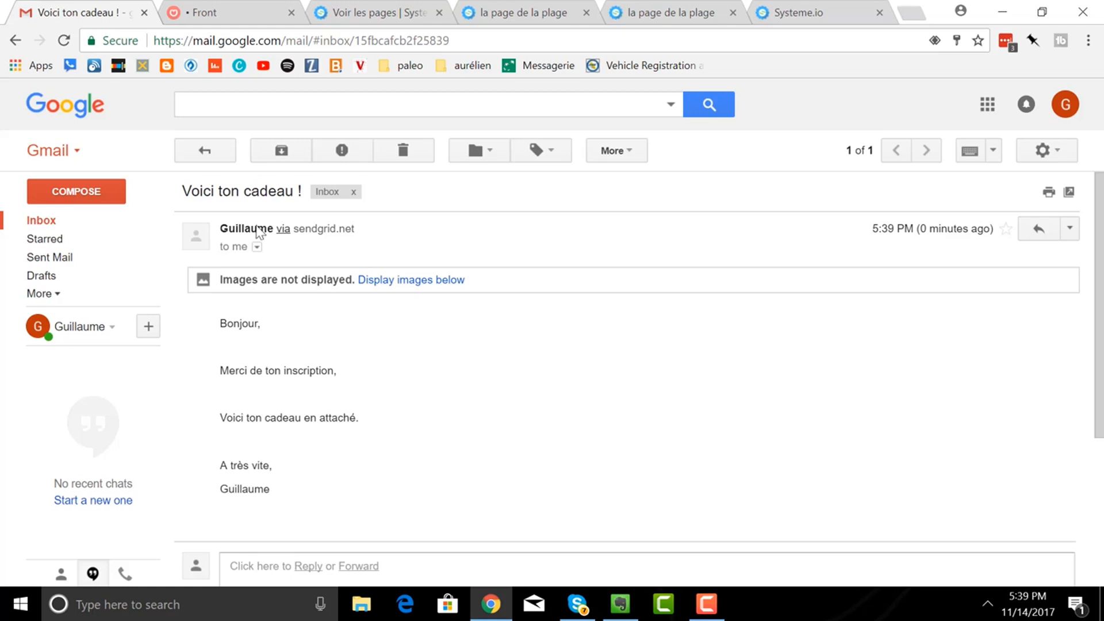
pyautogui.click(370, 16)
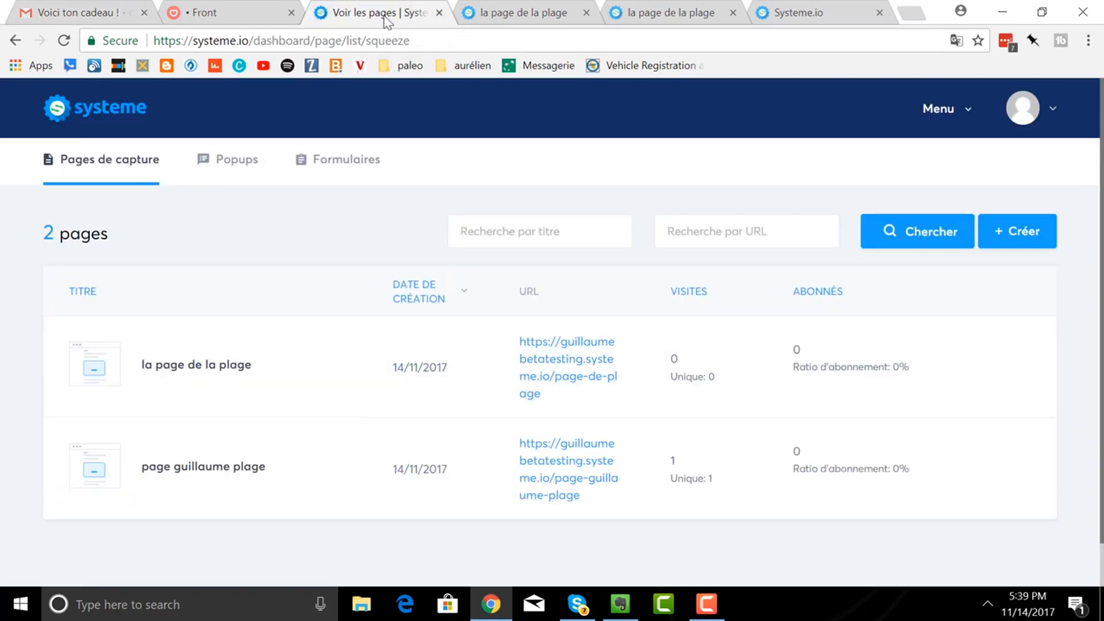
# - Close the extra beach tab and open the newest contact's record under Tous les contacts
pyautogui.click(586, 12)
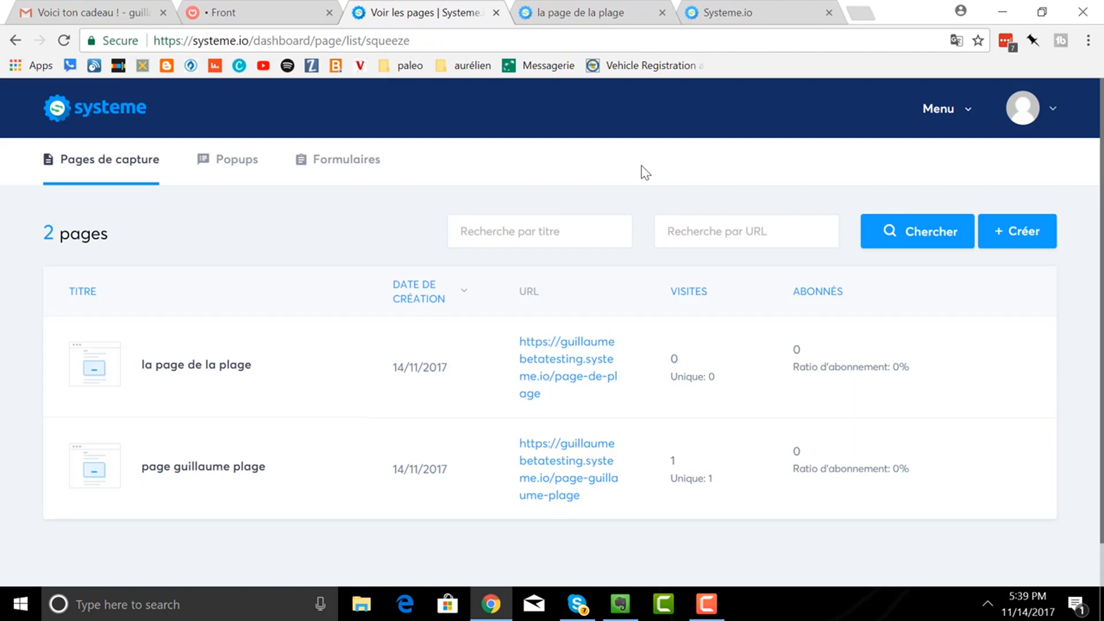
pyautogui.click(948, 115)
pyautogui.click(900, 165)
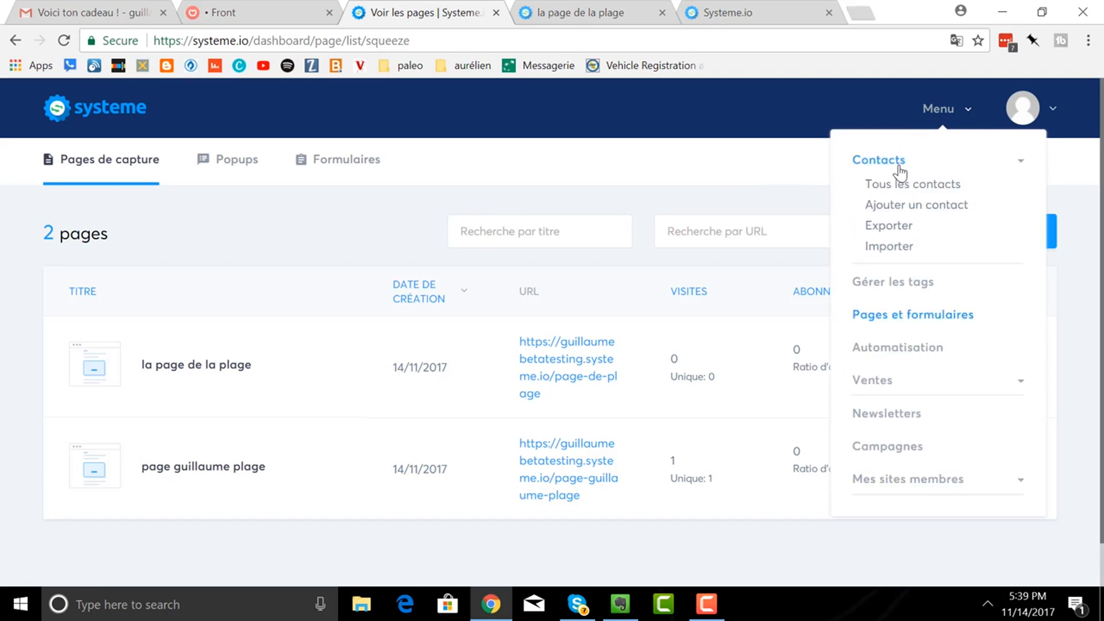
pyautogui.click(904, 185)
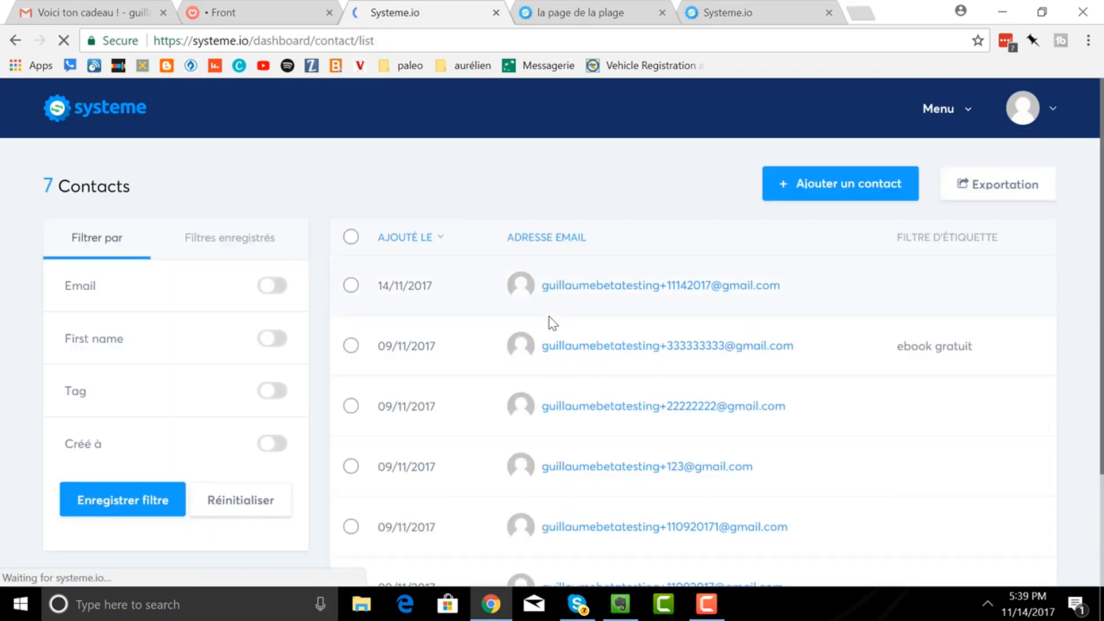
pyautogui.click(352, 286)
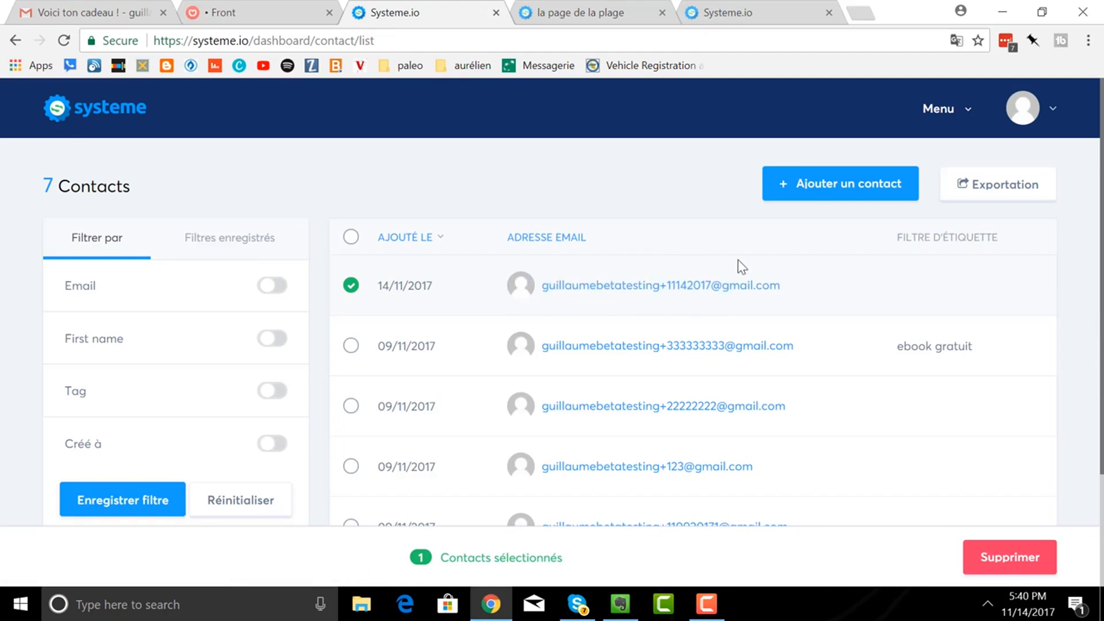
pyautogui.click(624, 287)
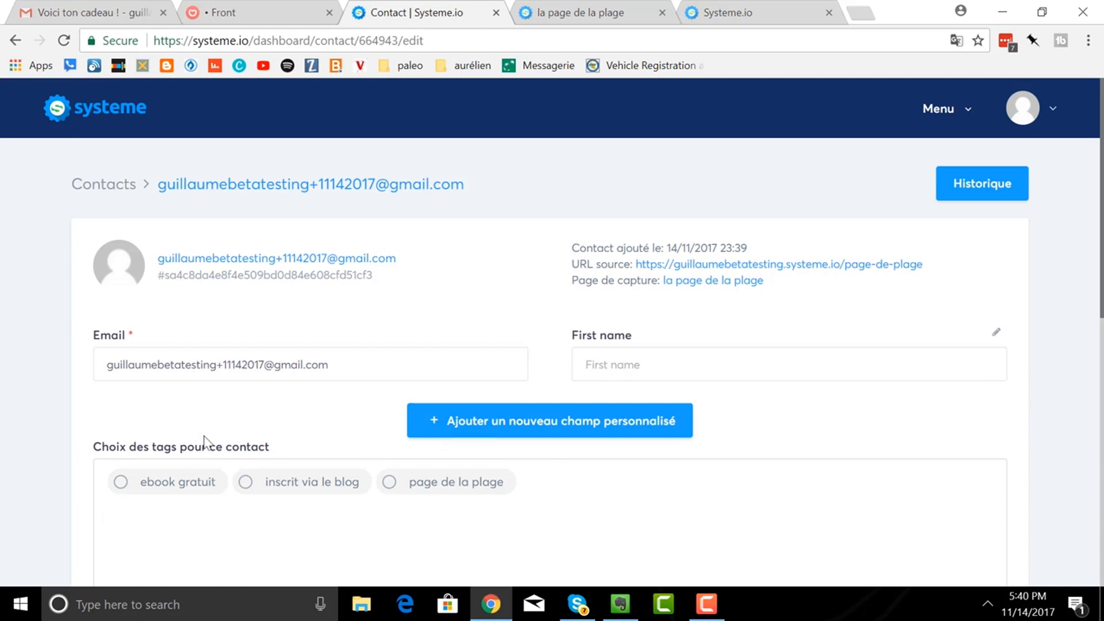
# - Switch to the published 'la page de la plage' beach capture page with the red signup box
pyautogui.click(551, 11)
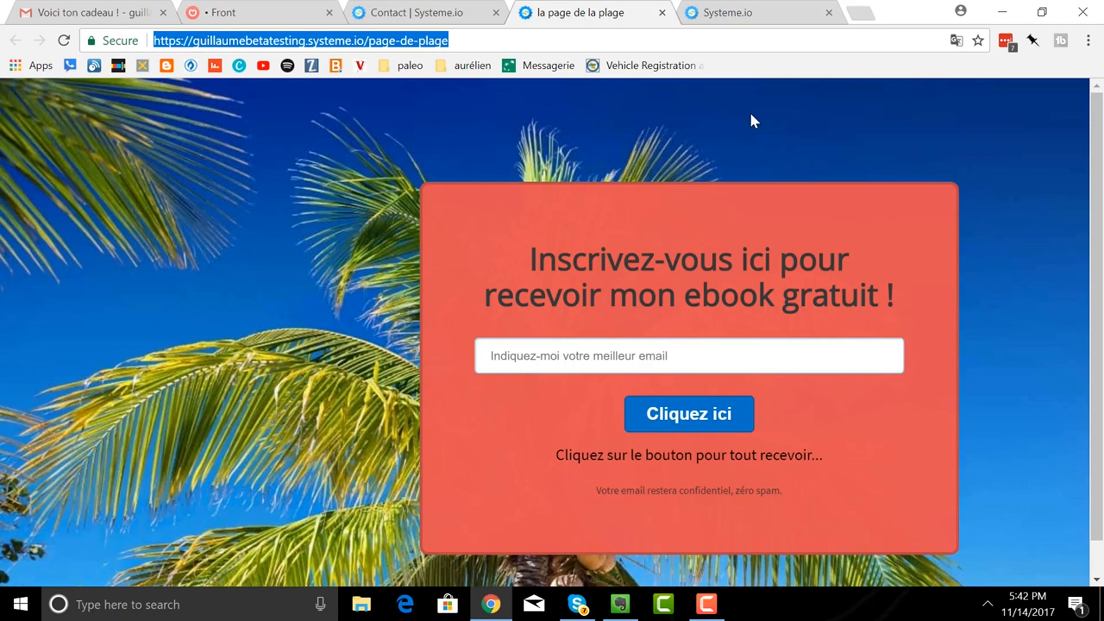
# - Stop the Camtasia screen recording from the recorder panel
pyautogui.click(712, 613)
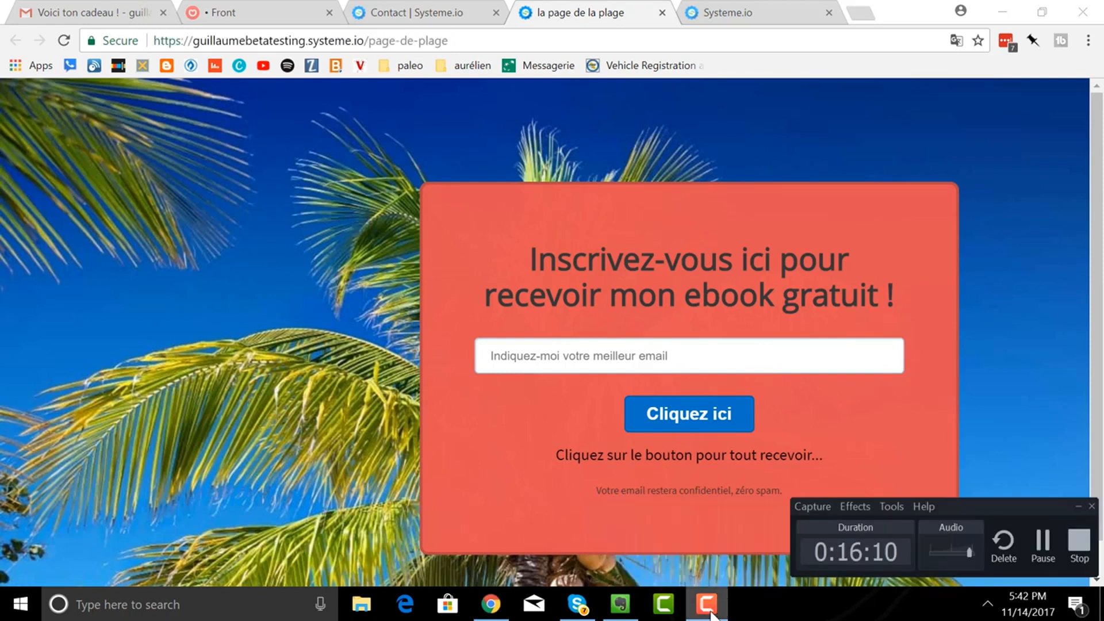
pyautogui.click(1081, 550)
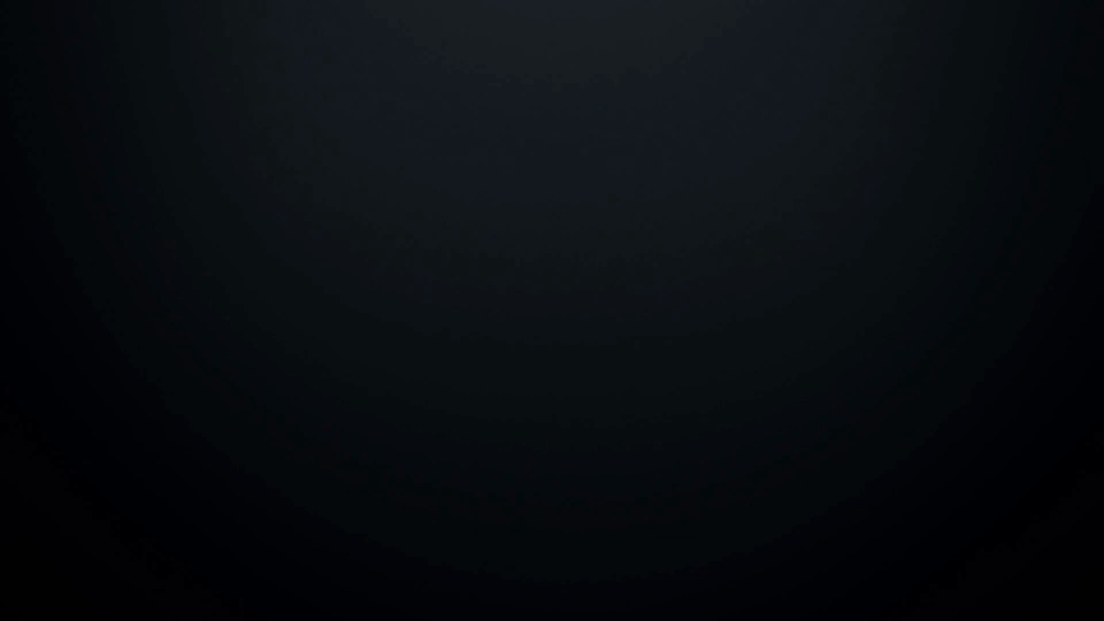